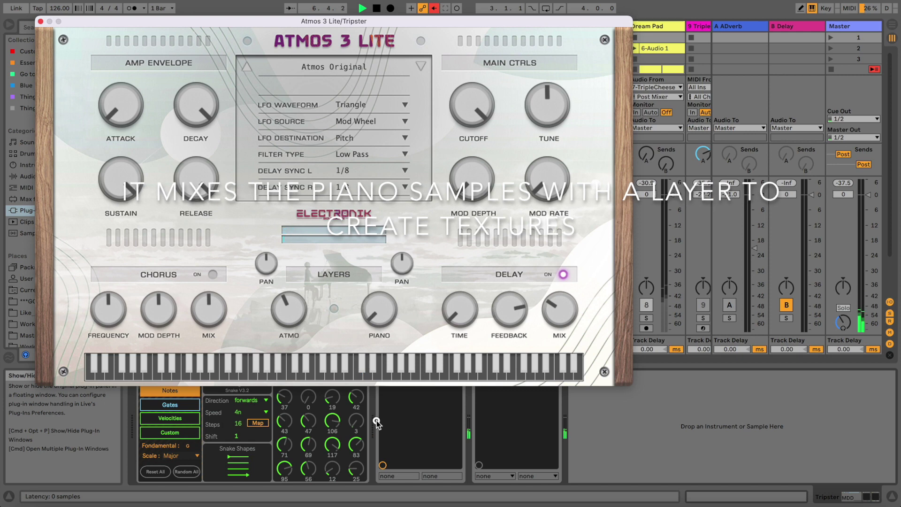
Shape the Atmos 3 Lite sound by raising the Atmo and Piano layers and lowering the Cutoff, Tune and Mod Rate
drag(291, 309, 291, 292)
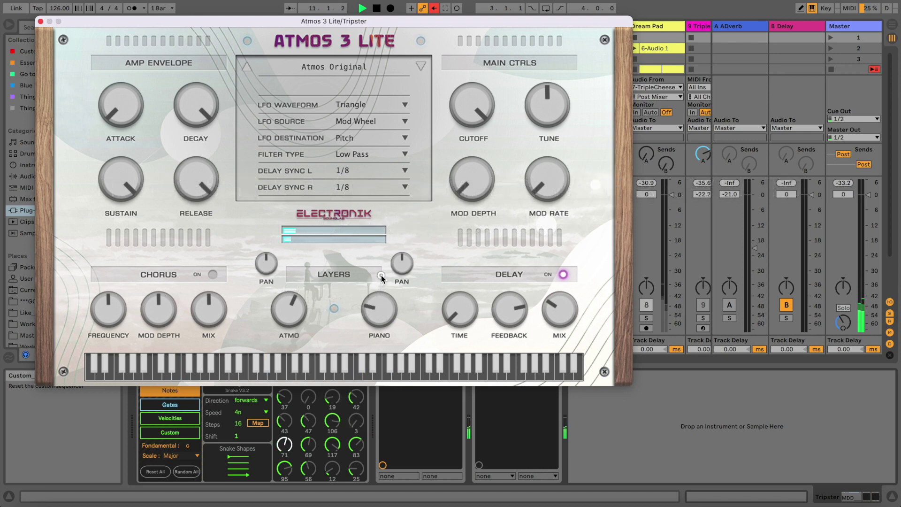
drag(464, 127, 464, 139)
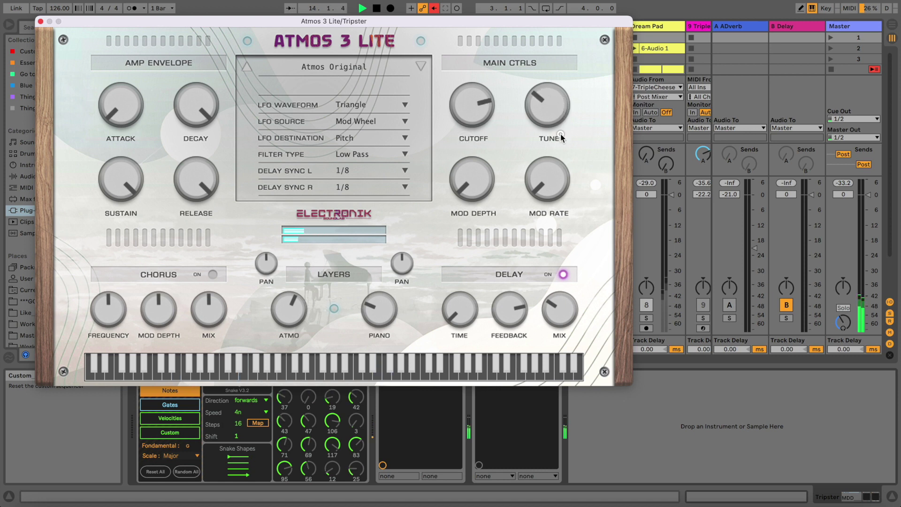
drag(561, 167, 548, 163)
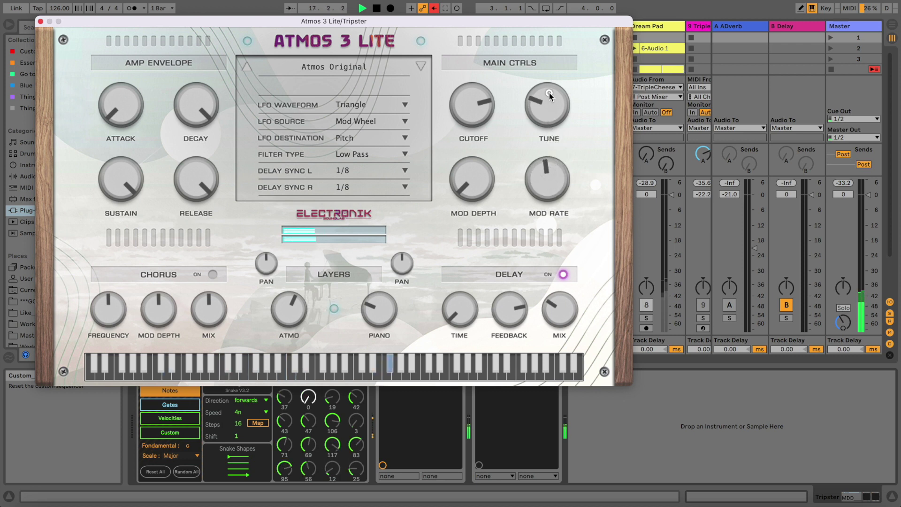
drag(494, 161, 494, 182)
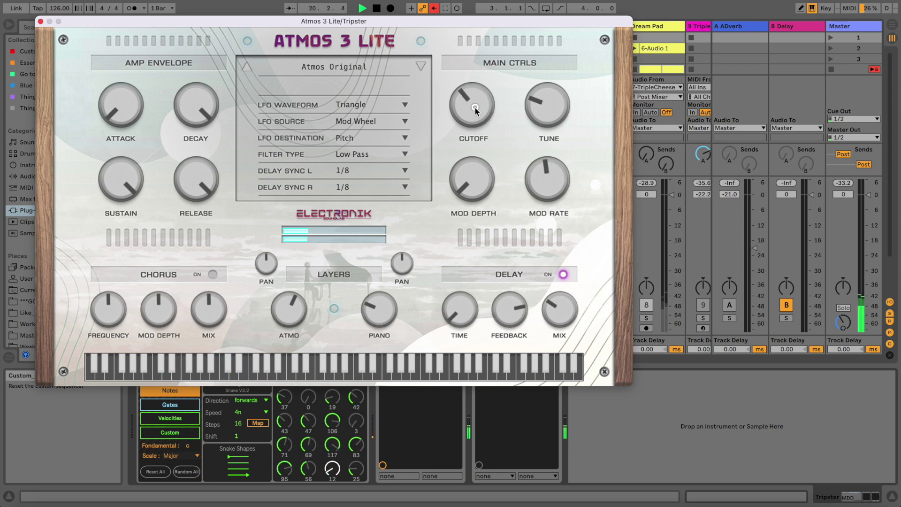
drag(296, 301, 295, 287)
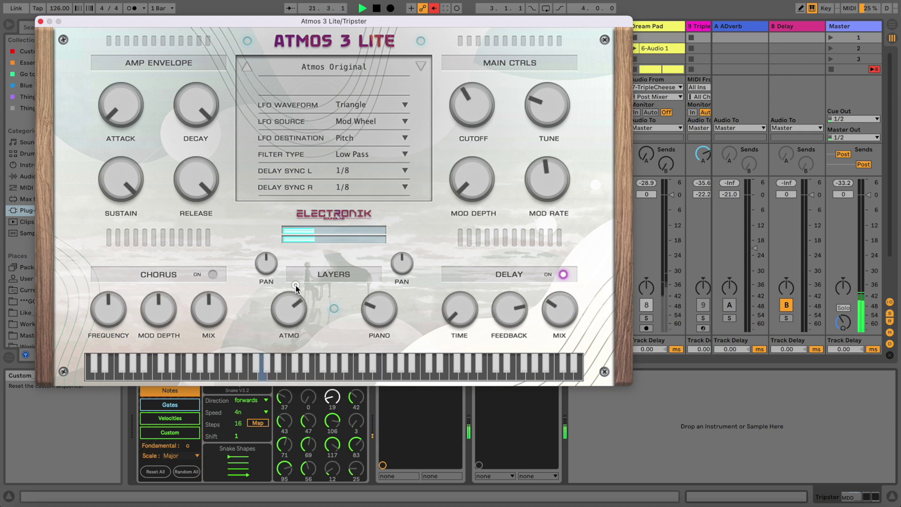
click(296, 274)
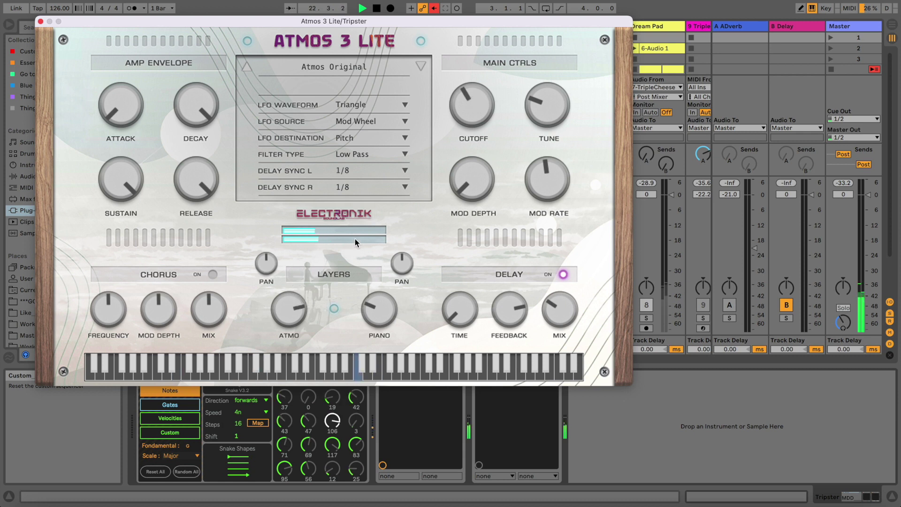
Set the LFO waveform to Sin, then load the Eternal Sleep preset with a slightly more open cutoff
click(371, 104)
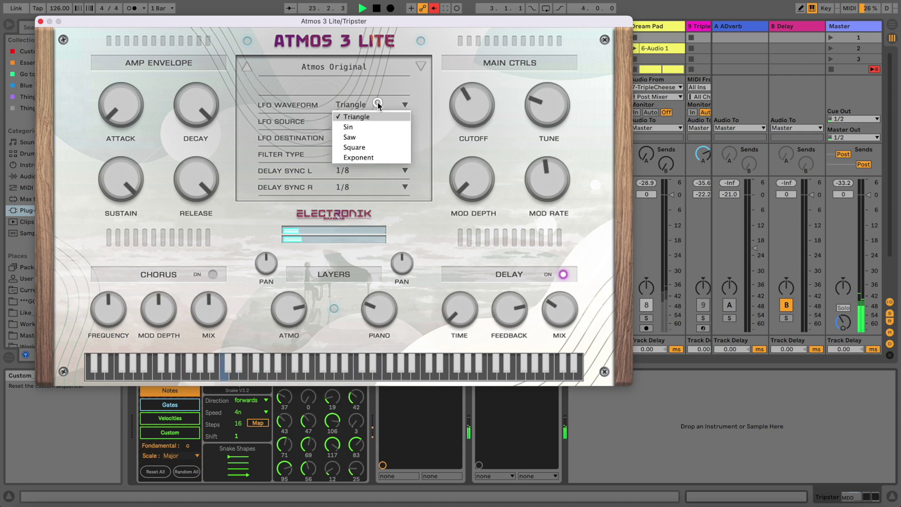
click(370, 128)
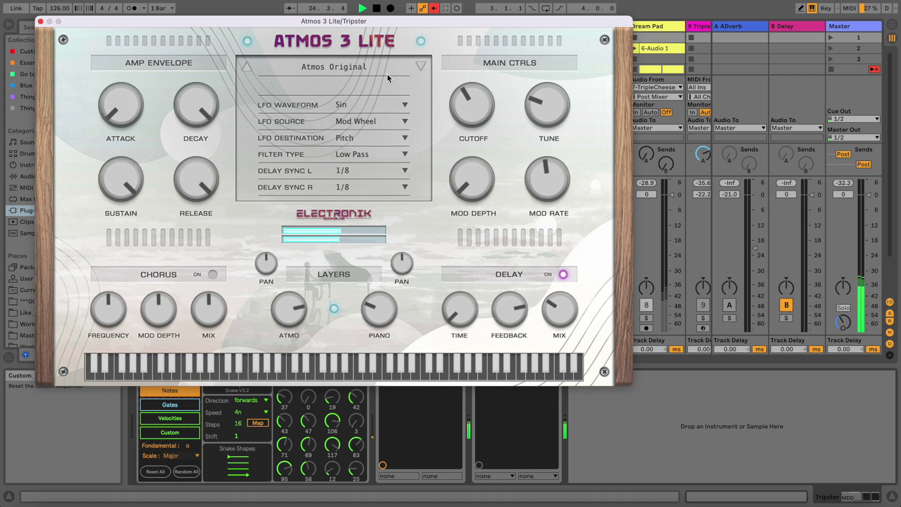
click(415, 67)
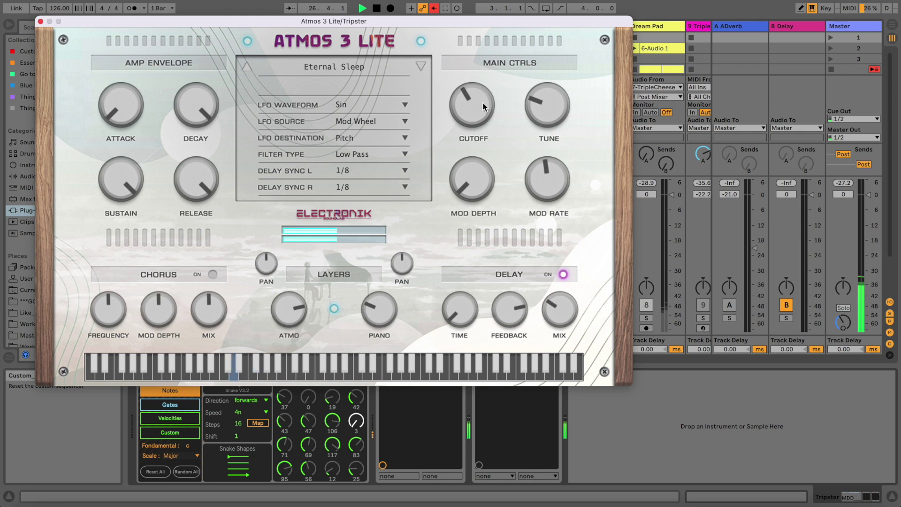
drag(483, 100, 482, 92)
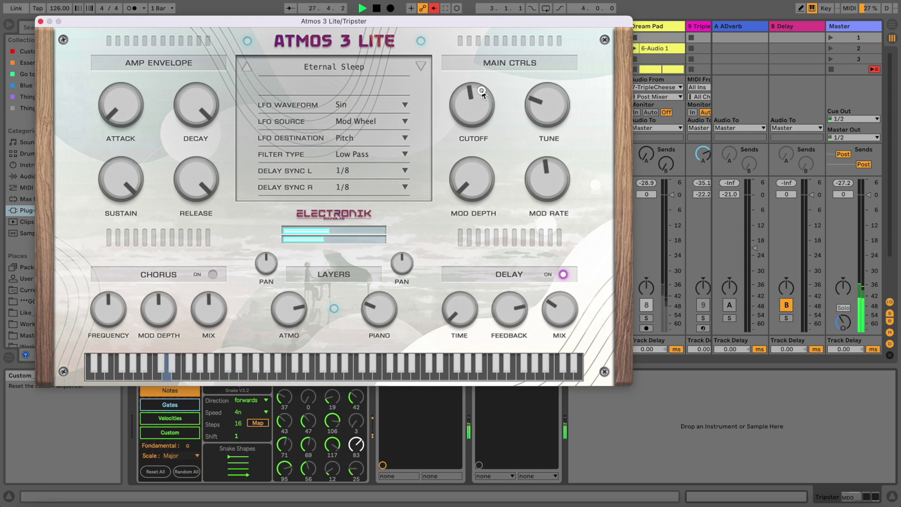
Enable the chorus with a higher frequency and raise the Piano layer to about mid-level, then close the plug-in window
click(213, 275)
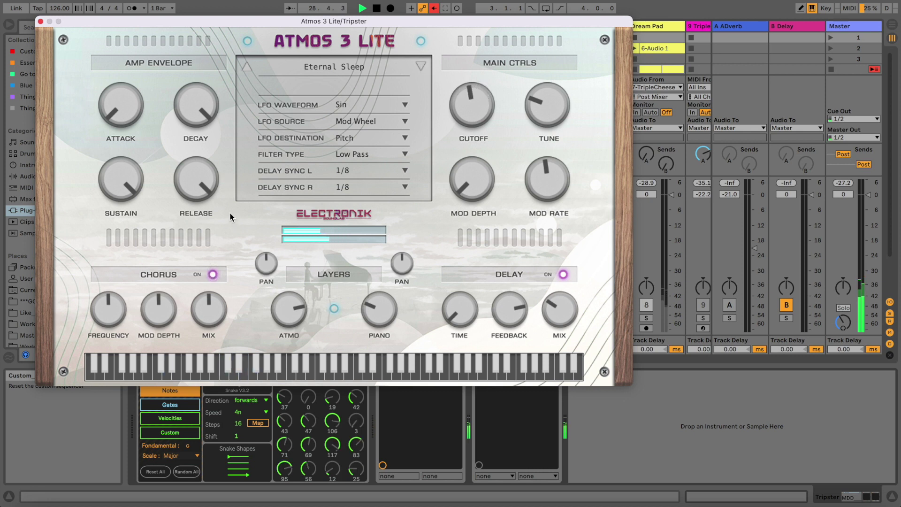
drag(120, 302, 119, 293)
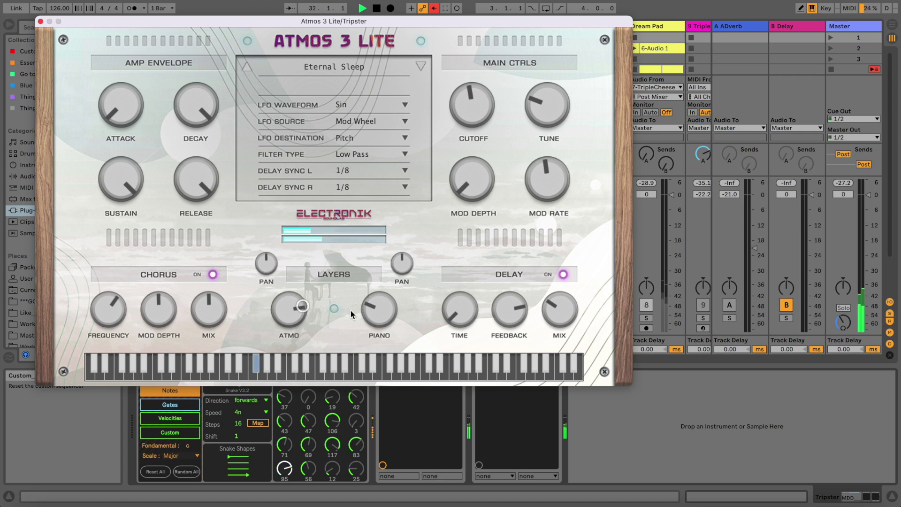
drag(374, 300, 371, 288)
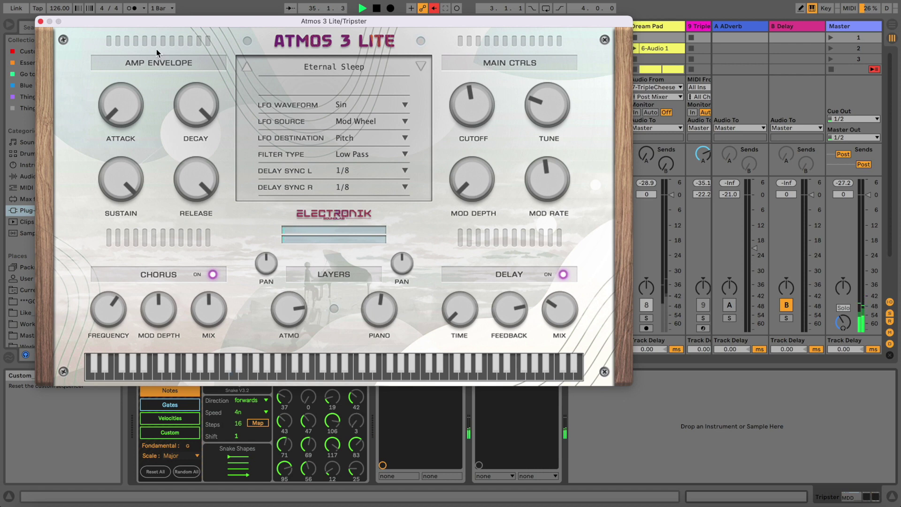
click(41, 22)
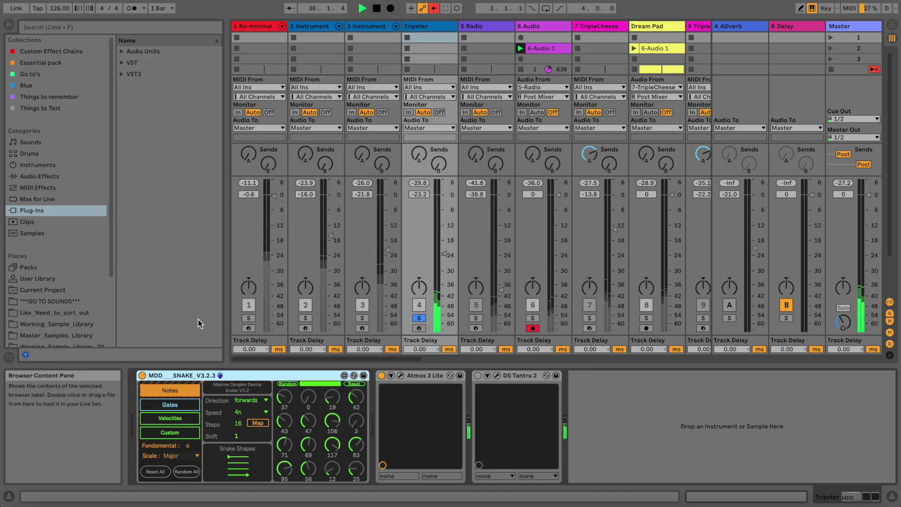
Solo the 1 Ro-minimal, 2 Instrument and 3 Instrument tracks together with the Tripster track
click(249, 318)
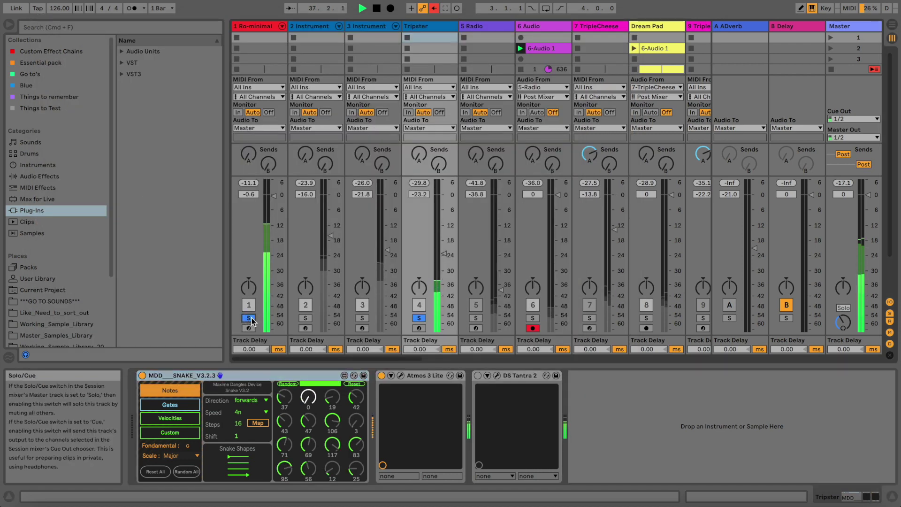
click(305, 319)
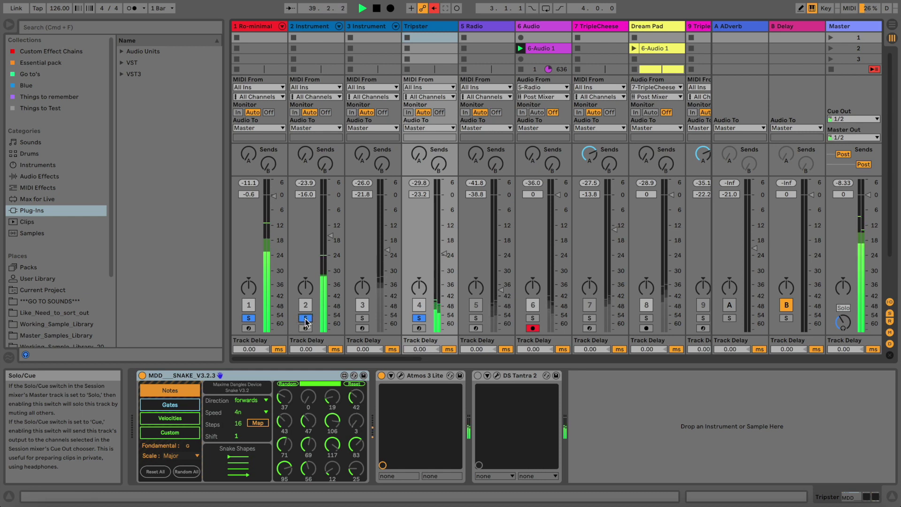
click(363, 319)
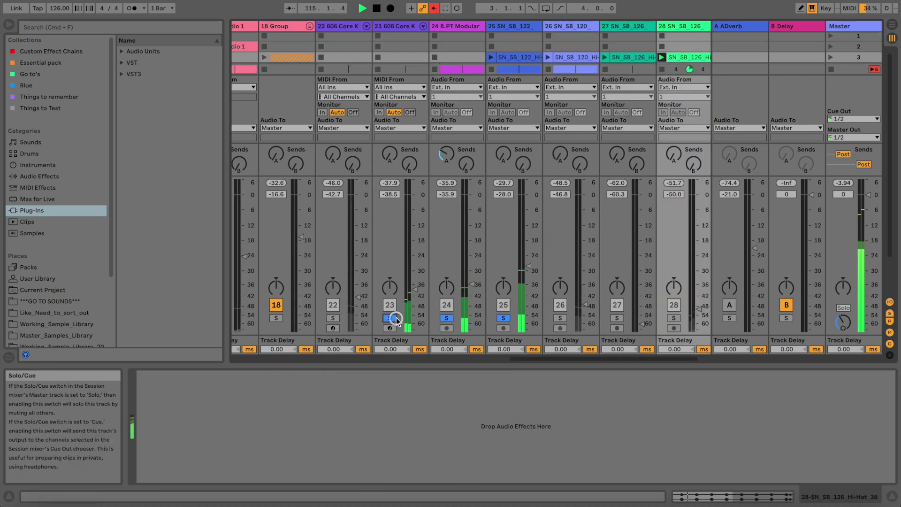
Add tracks 22, 26, 27 and 28 to the soloed tracks
click(333, 318)
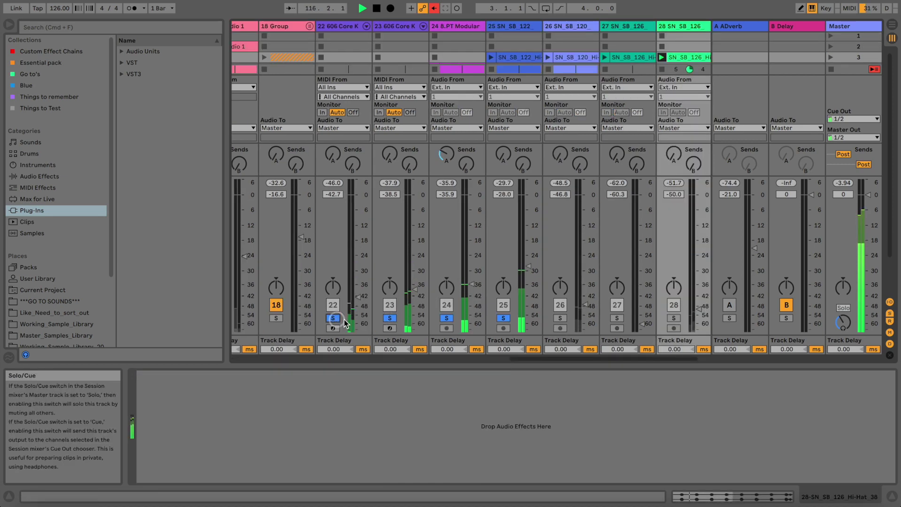
click(559, 318)
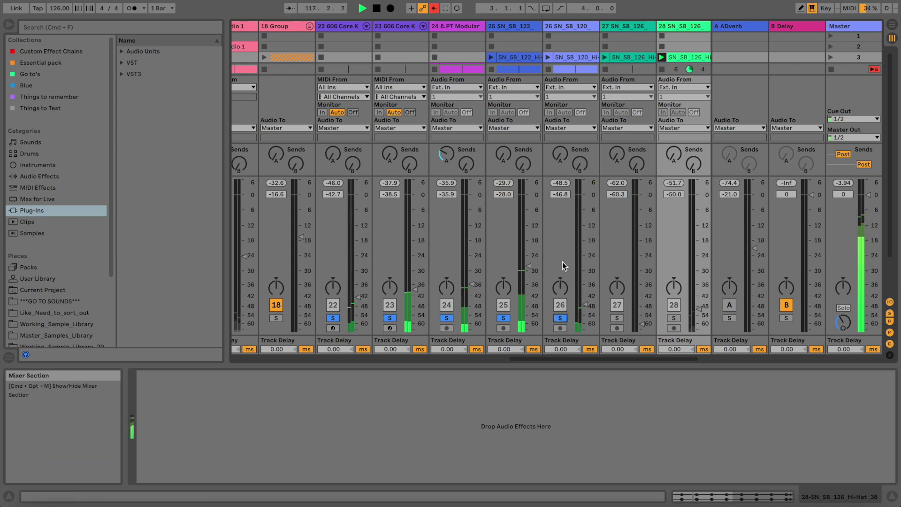
click(617, 318)
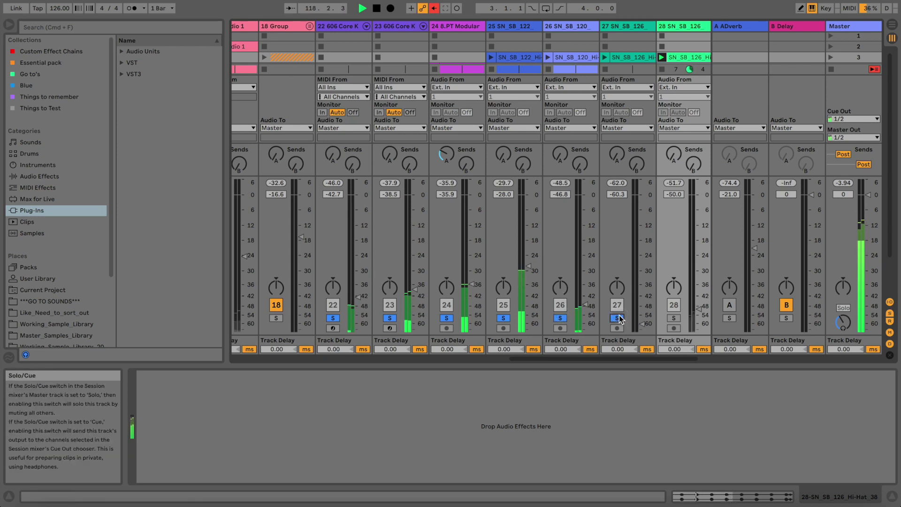
click(671, 318)
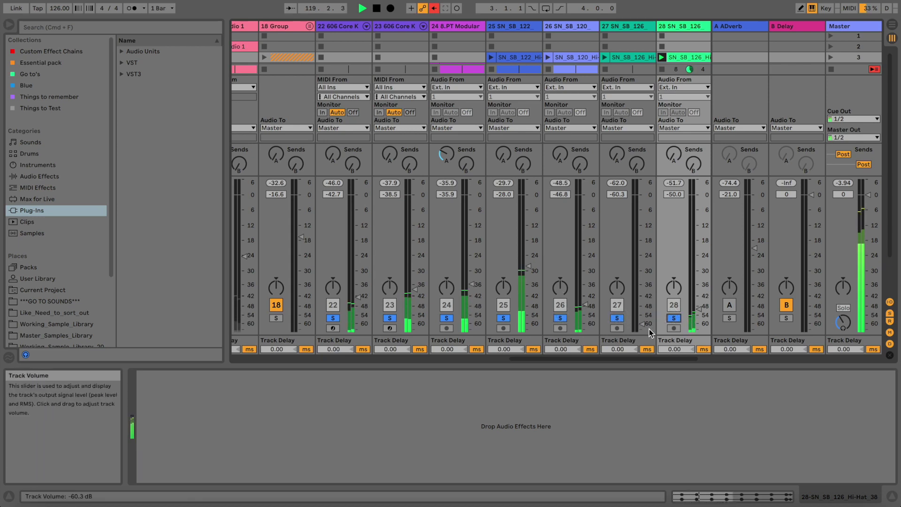
Raise the Tripster track's volume to -19.0 dB and solo the 2 Instrument track again
drag(647, 358, 306, 353)
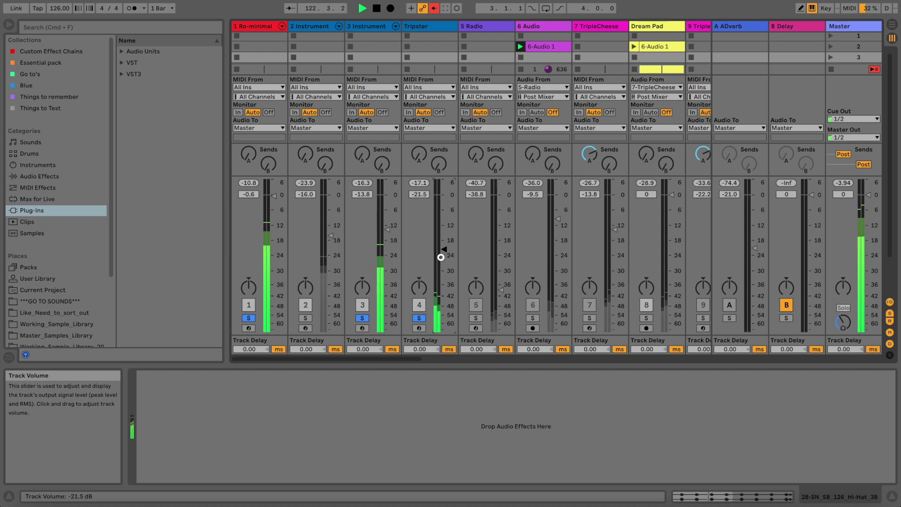
drag(440, 256, 441, 252)
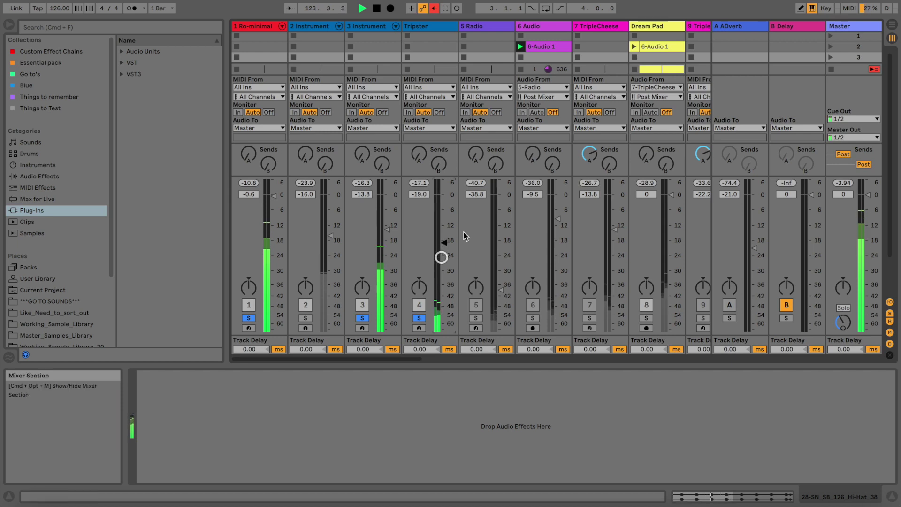
click(307, 318)
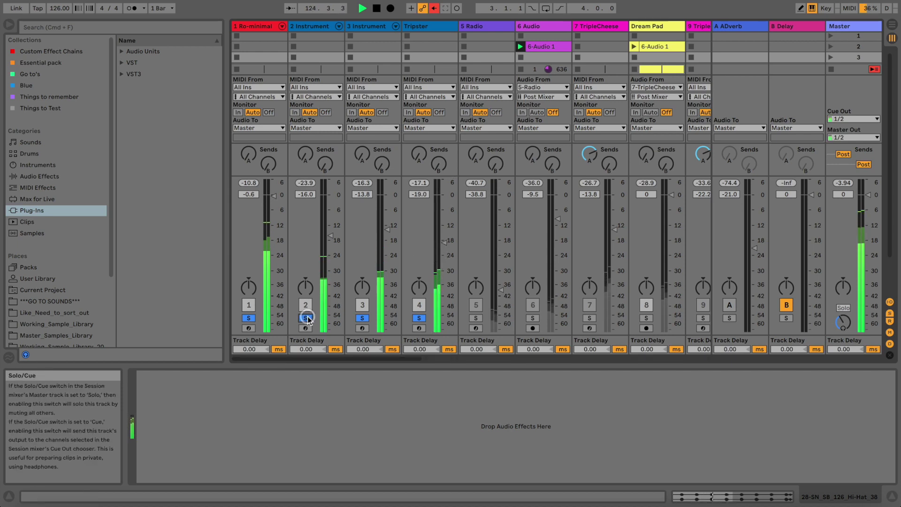
Duplicate the Tripster track and solo the copy
click(437, 25)
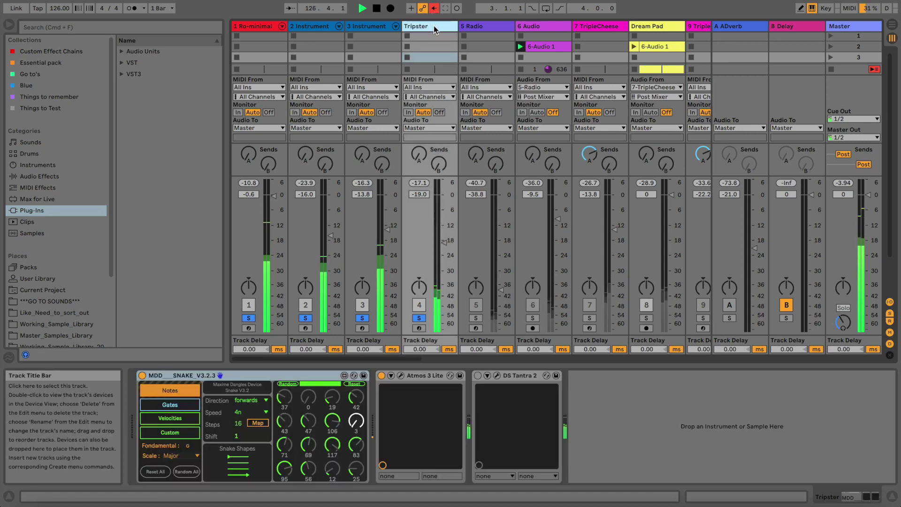
key(super+d)
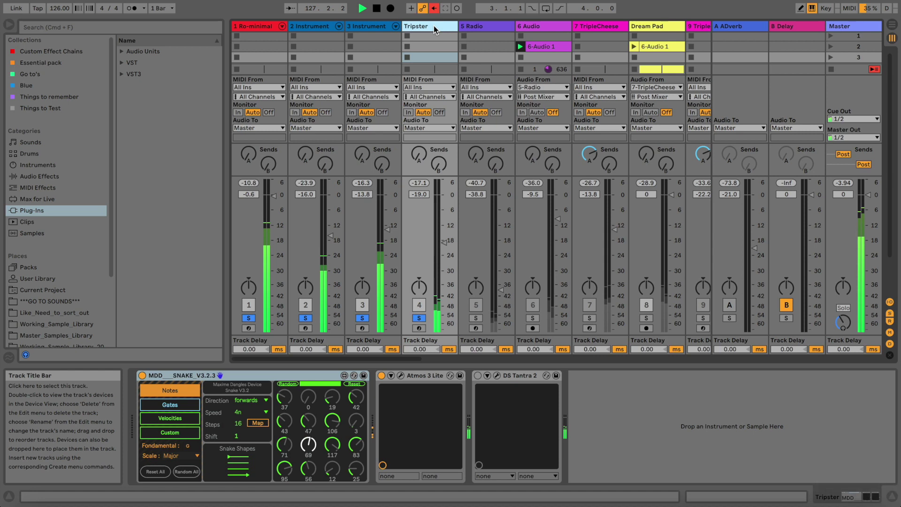
click(476, 318)
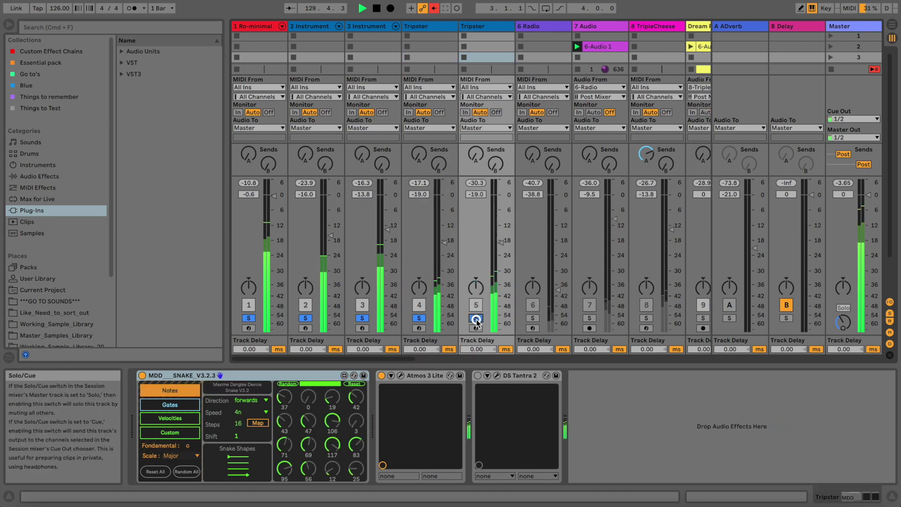
Change the copy's Snake gate sequence to a horizontal back-and-forth shape and set its speed to 8n
click(190, 404)
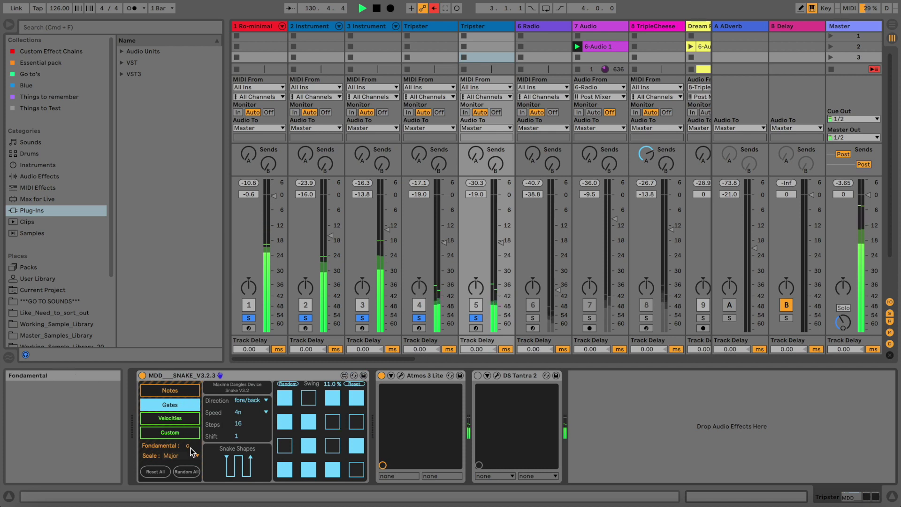
click(236, 457)
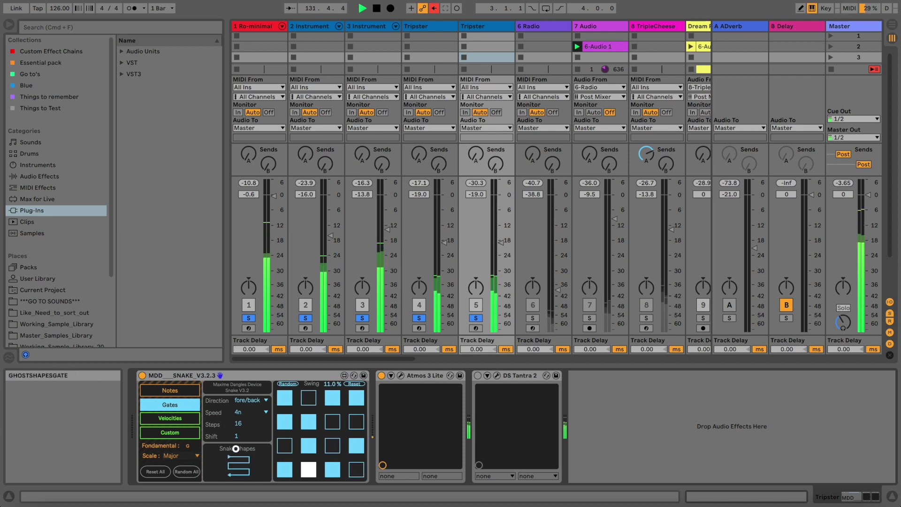
click(248, 411)
click(247, 439)
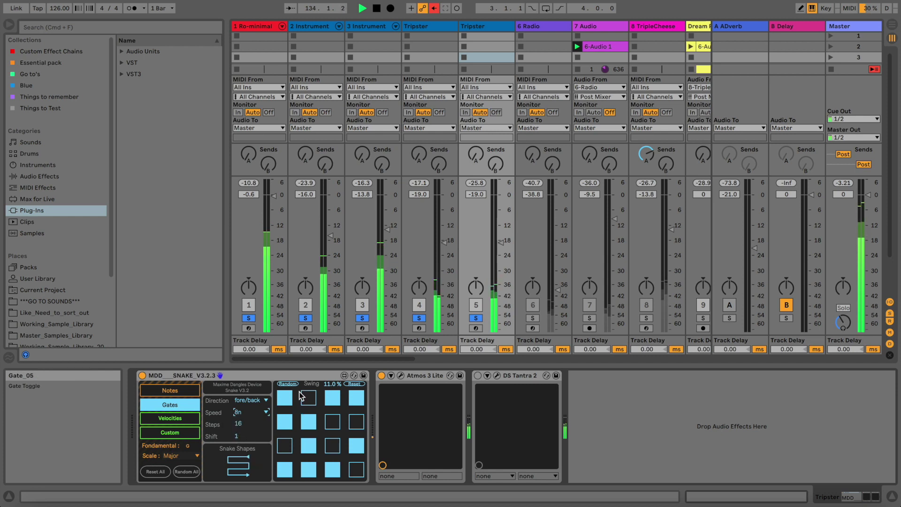
Set the speed of the copy's Snake note sequence to 8n
click(170, 390)
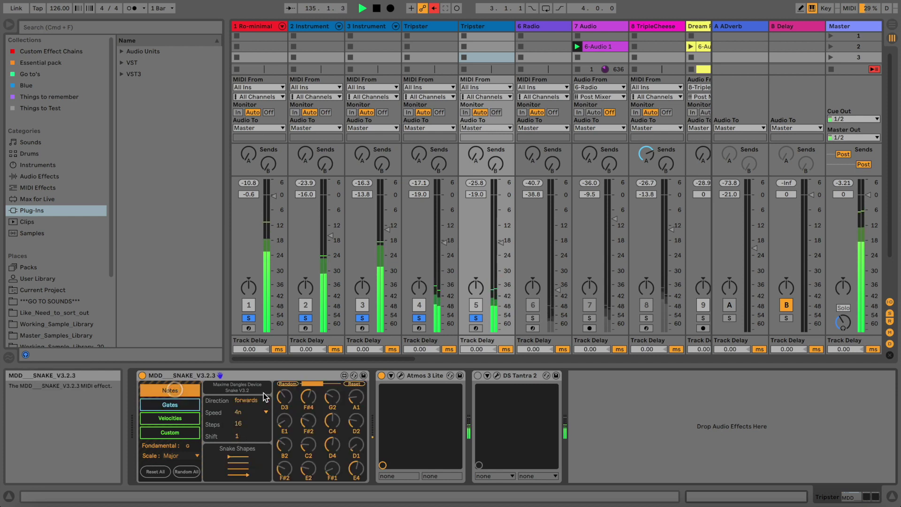
click(248, 412)
click(247, 440)
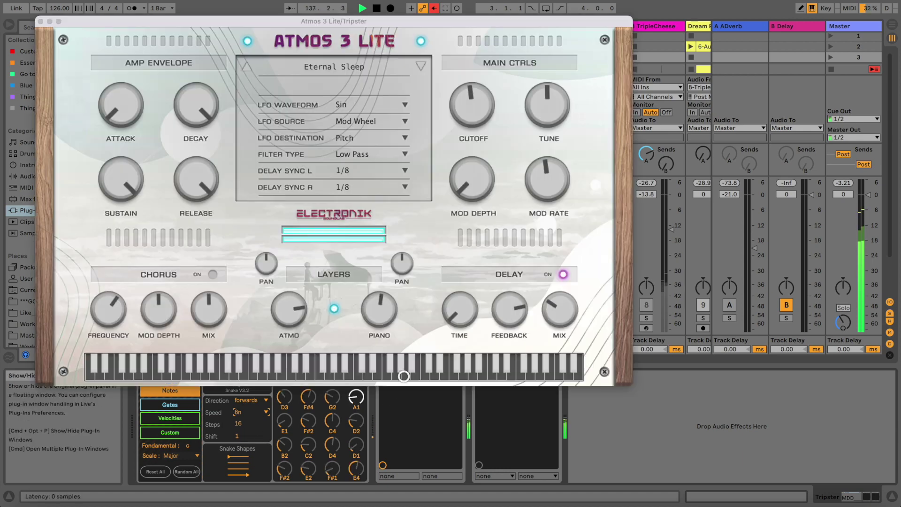
Open the copied track's Atmos 3 Lite, raise its cutoff and load the Crystal Morning preset
click(400, 375)
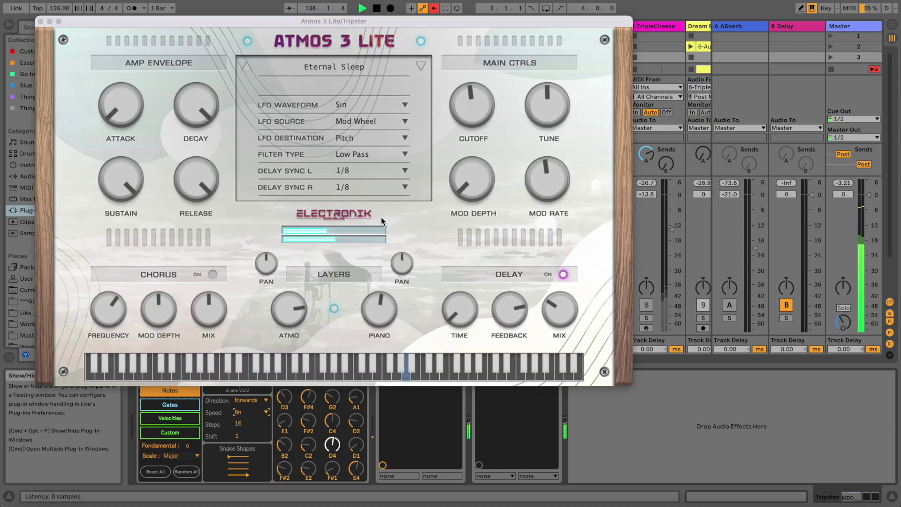
drag(486, 114, 486, 86)
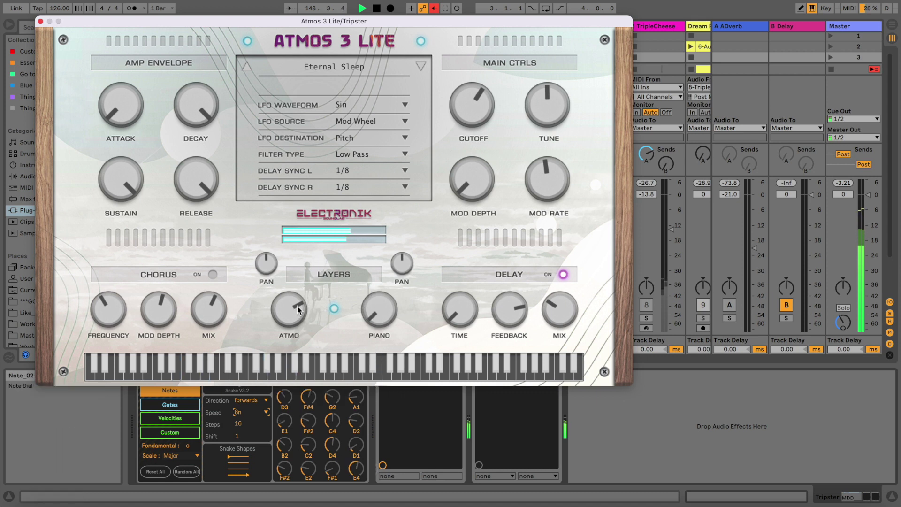
click(418, 70)
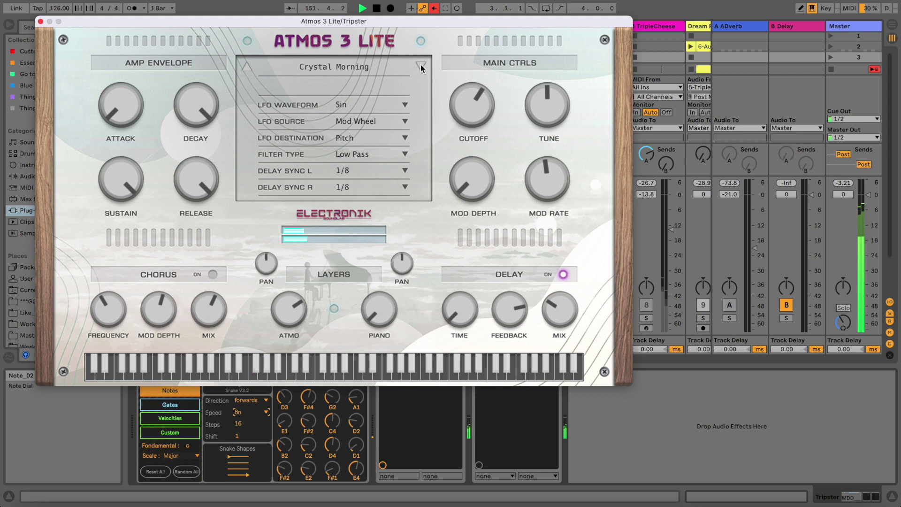
Lower the decay, release and sustain in the copy's Atmos 3 Lite, and raise the copied track's volume to -13.5 dB
drag(200, 168, 200, 176)
drag(200, 93, 197, 114)
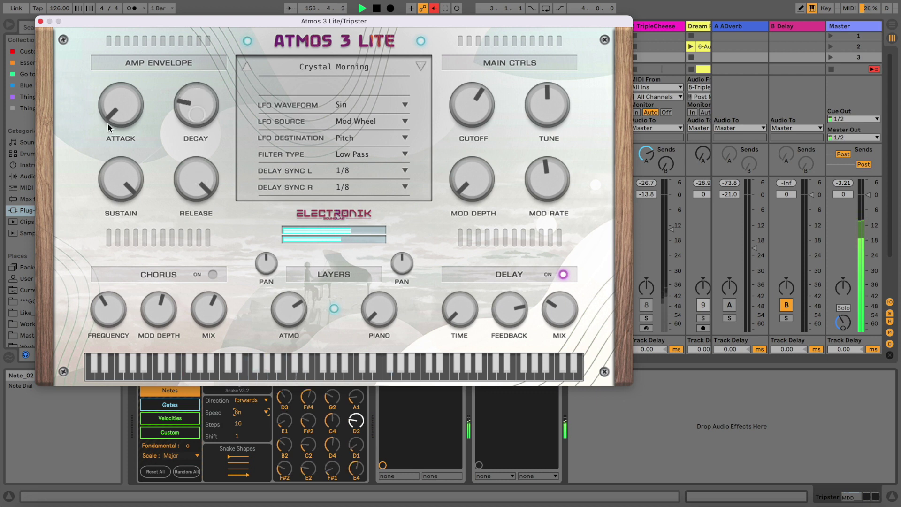
drag(181, 178, 189, 237)
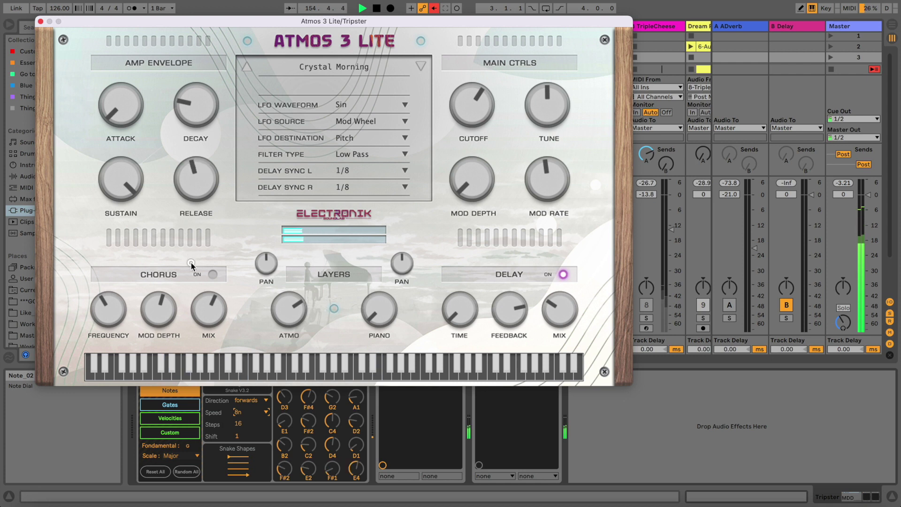
drag(191, 273, 191, 287)
drag(130, 195, 127, 280)
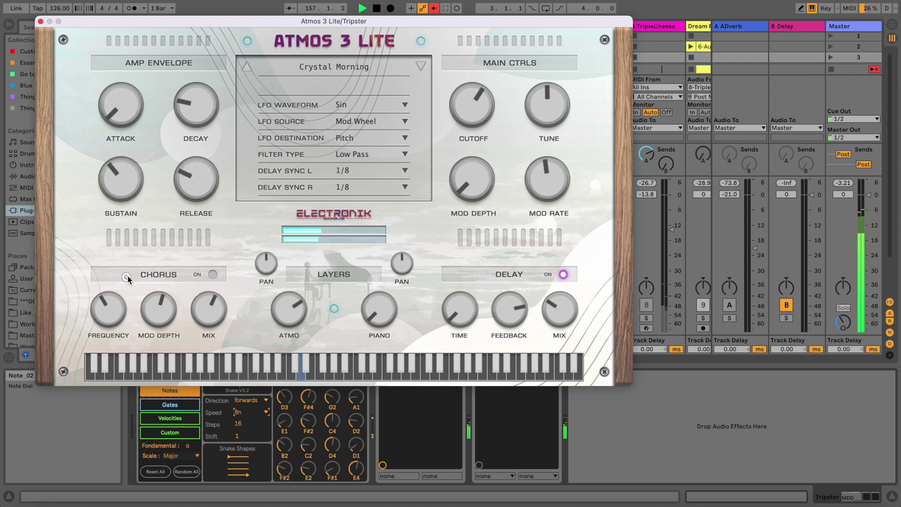
click(40, 22)
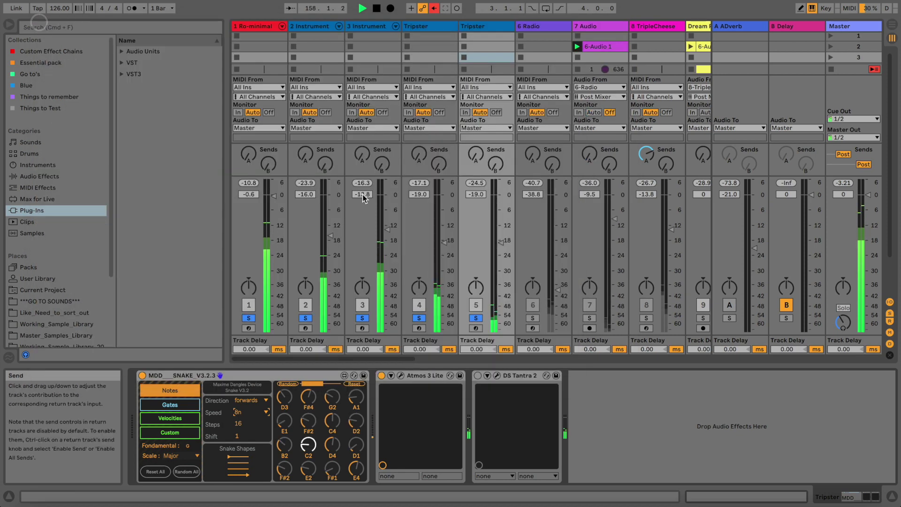
mouse_move(497, 242)
mouse_down()
mouse_move(497, 199)
mouse_move(497, 244)
mouse_move(497, 221)
mouse_up()
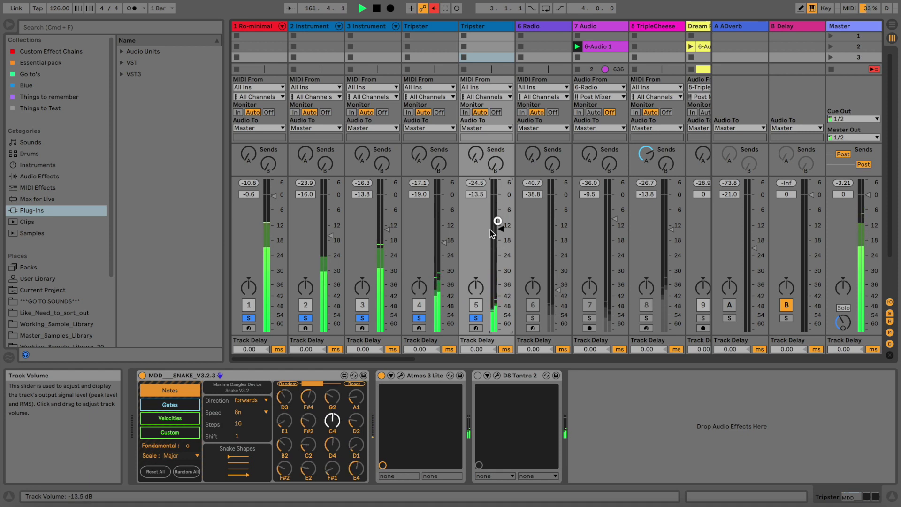
Compare the mix with and without the Ro-minimal drums by taking that track out of solo and soloing it again
click(429, 27)
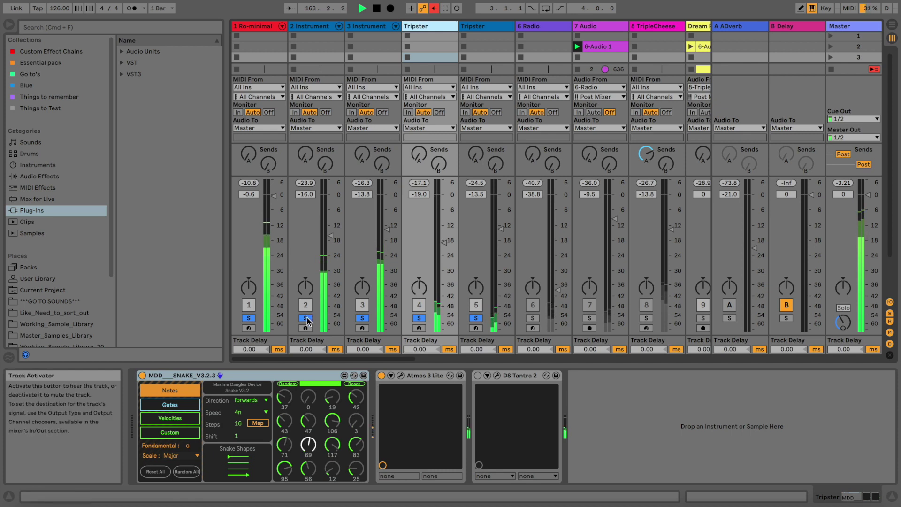
click(252, 319)
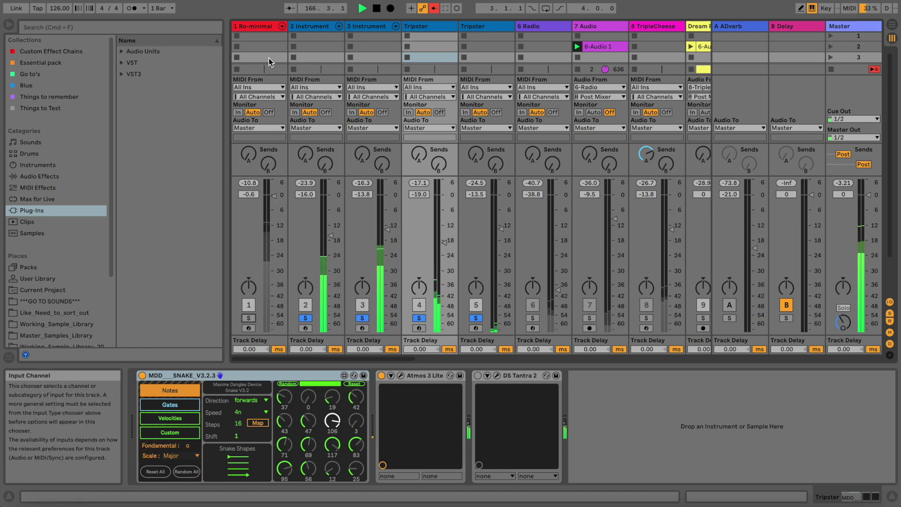
click(268, 23)
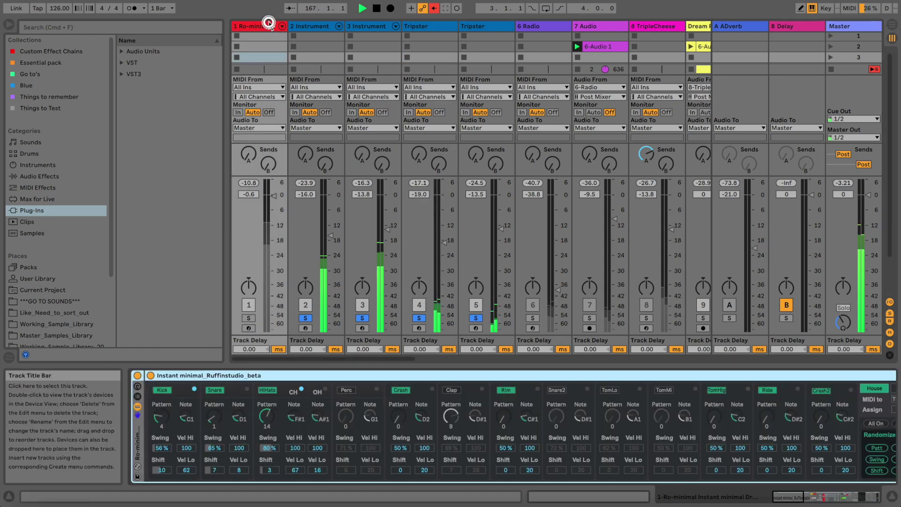
click(248, 318)
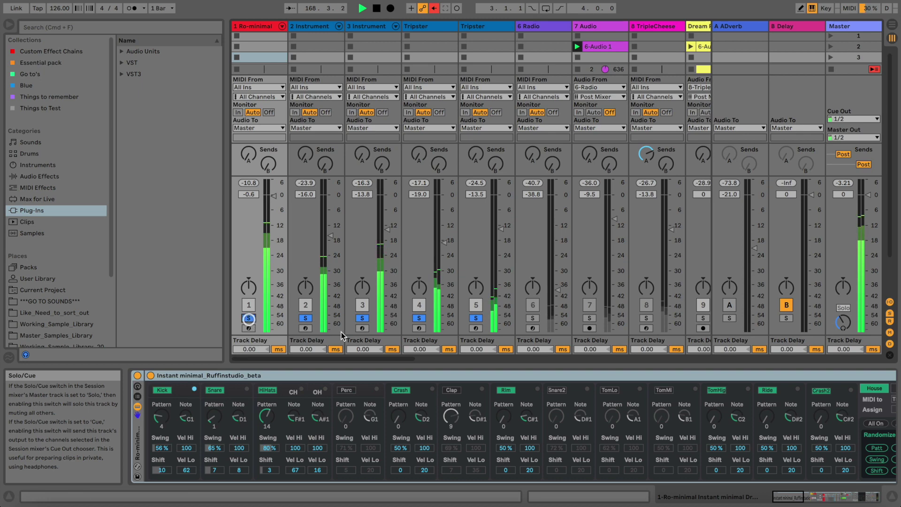
Lower the Ro-Kick pitch to 36.5 Hz and adjust its tightness in the Ro-minimal drum rack
click(838, 500)
drag(839, 504, 822, 501)
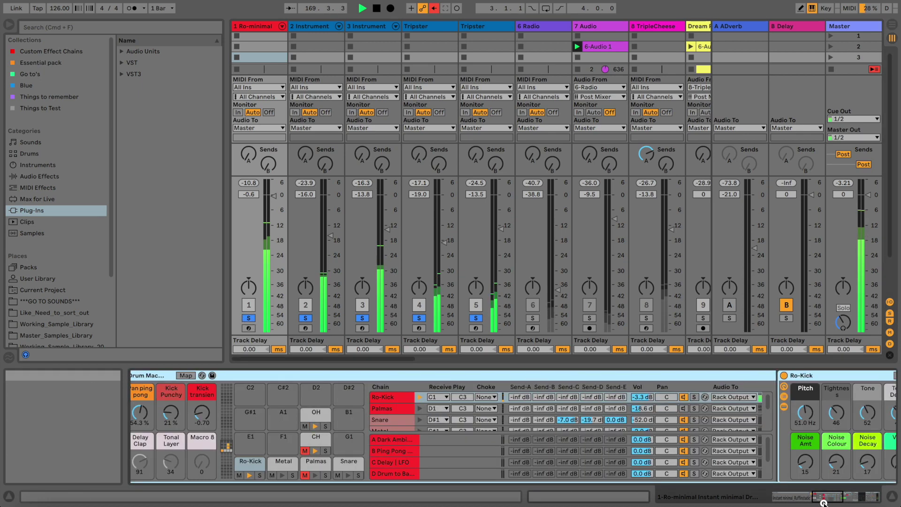
drag(806, 407, 805, 415)
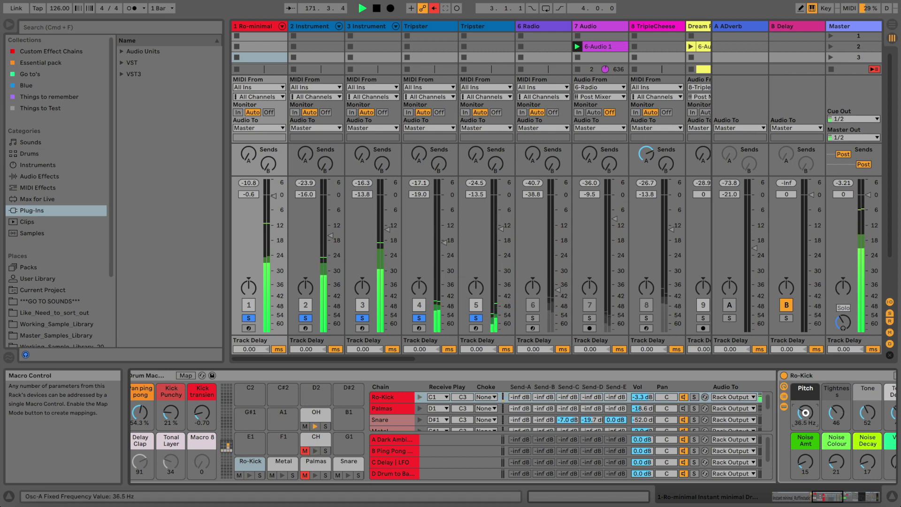
drag(836, 412, 836, 419)
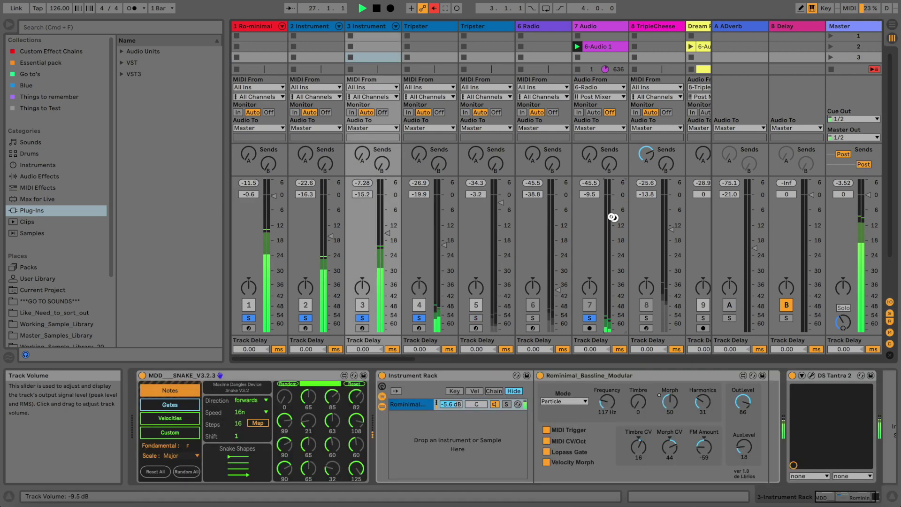
Raise the 7 Audio track's volume to -8.8 dB and increase the gain of its 6-Audio 1 clip
mouse_move(611, 218)
mouse_down()
mouse_move(610, 207)
mouse_move(611, 218)
mouse_up()
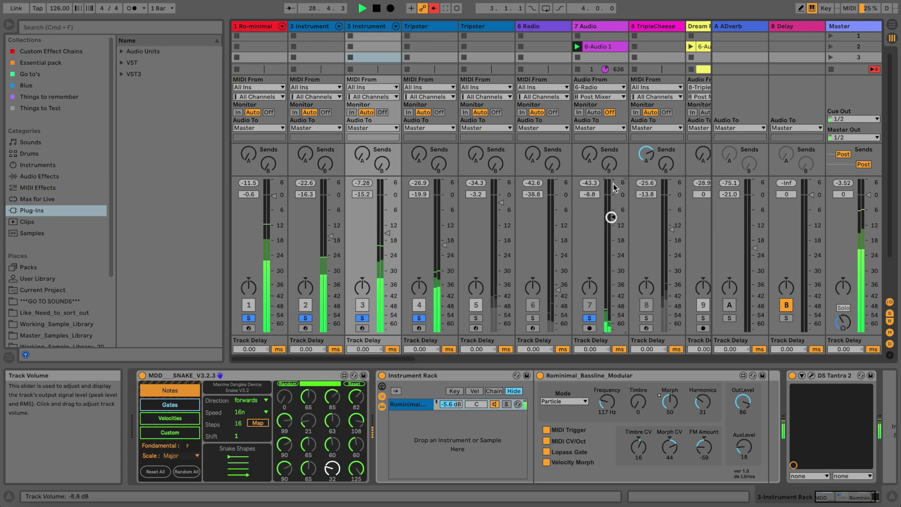
click(599, 47)
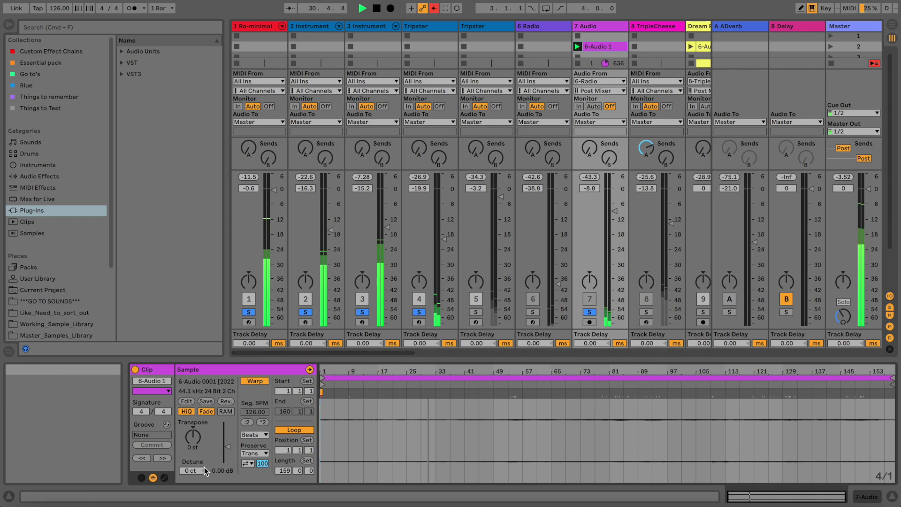
drag(214, 445, 215, 444)
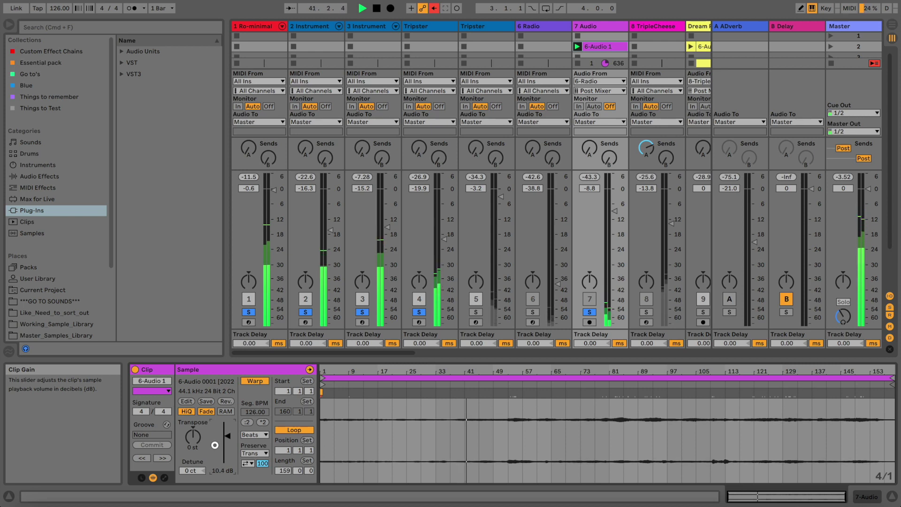
Set the 6-Audio 1 clip's loop length to 8 bars and extend the loop to 16 bars
text(8)
key(Return)
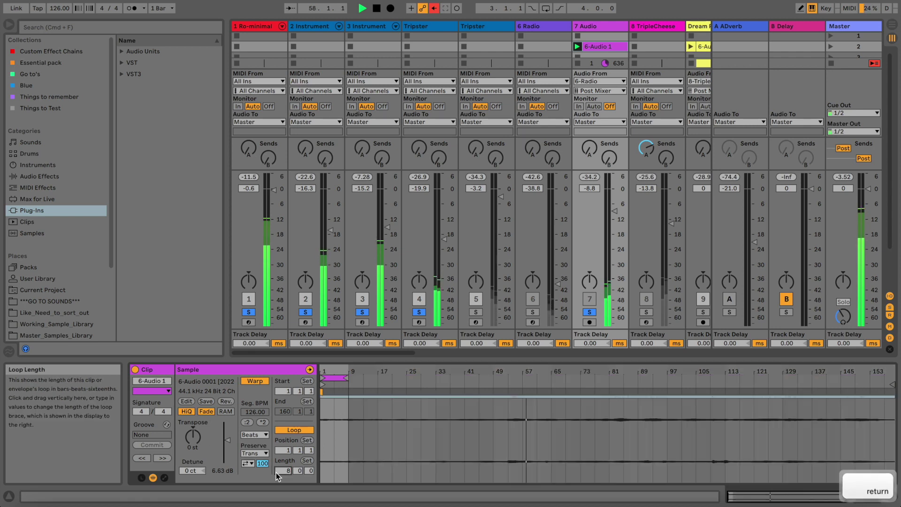
click(335, 378)
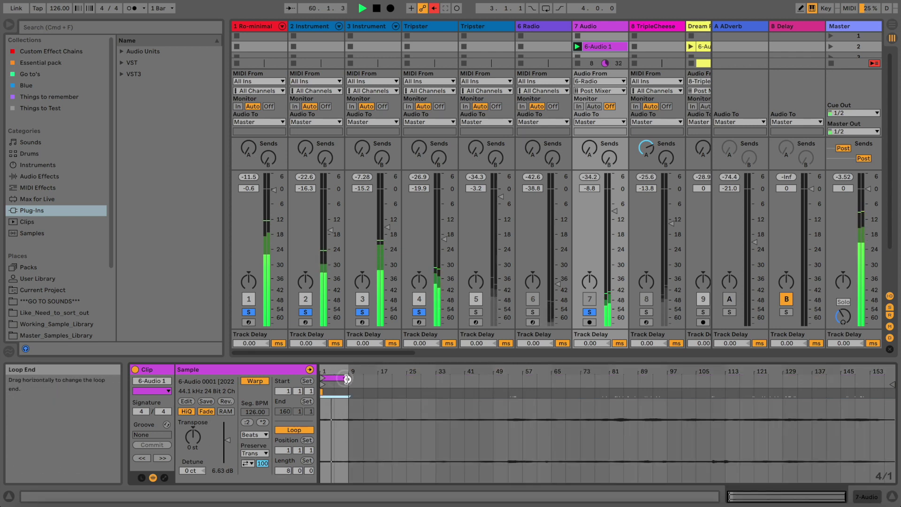
drag(355, 380, 375, 380)
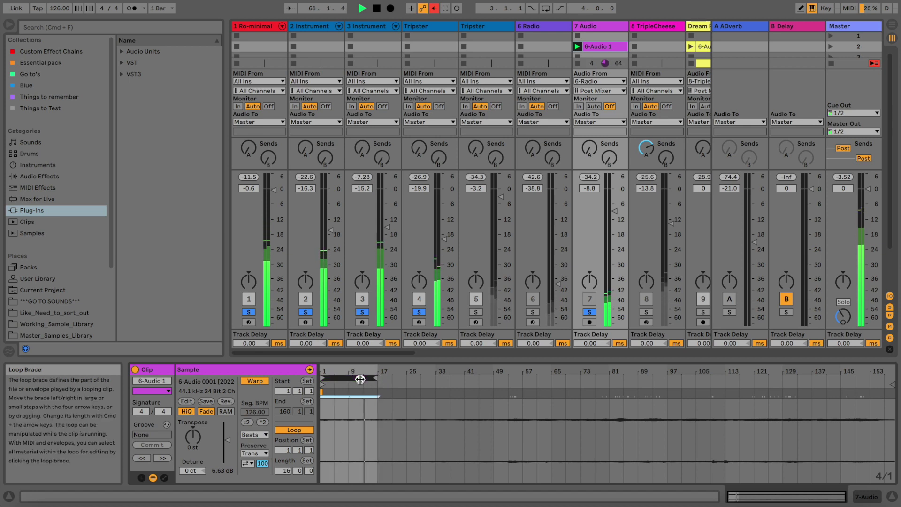
Restart playback from the beginning and set the 6-Audio 1 clip's gain to 7.88 dB
key(space)
key(space)
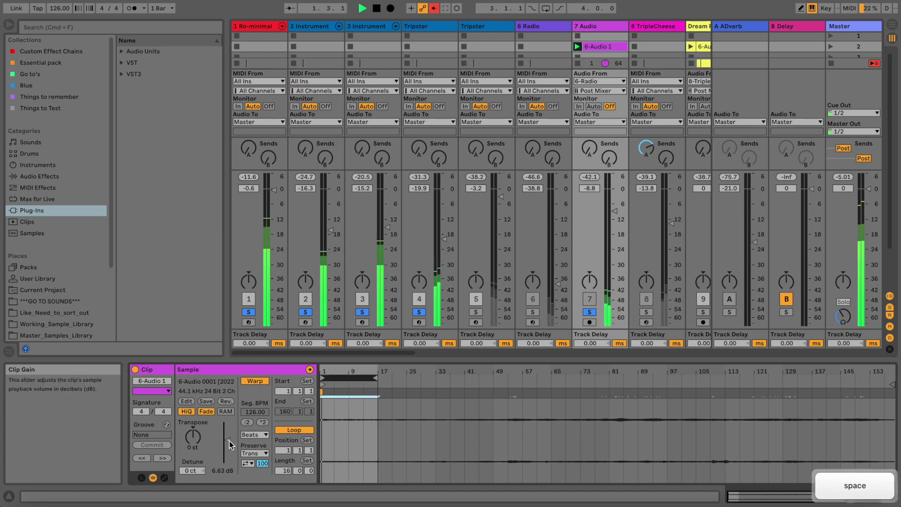
drag(229, 439, 229, 438)
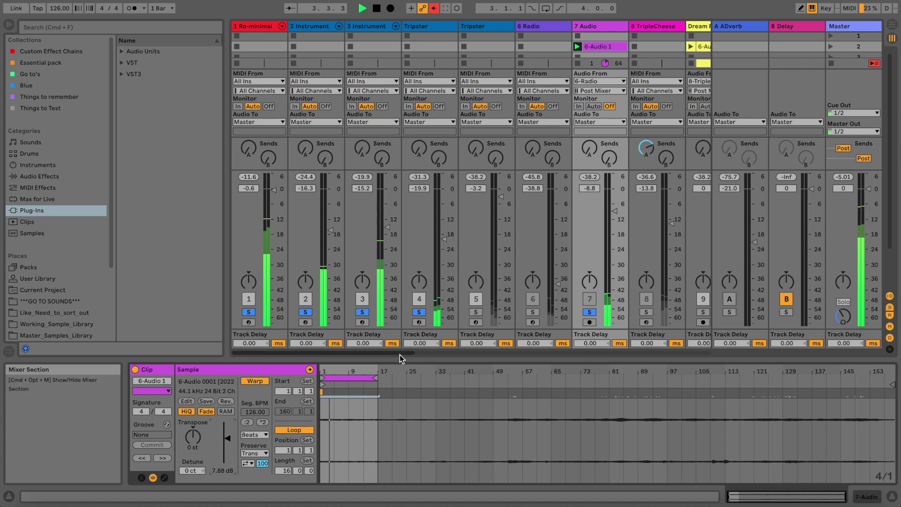
Audition the Dream Pad and 8 TripleCheese tracks in the mix by briefly soloing each one
drag(396, 352, 475, 343)
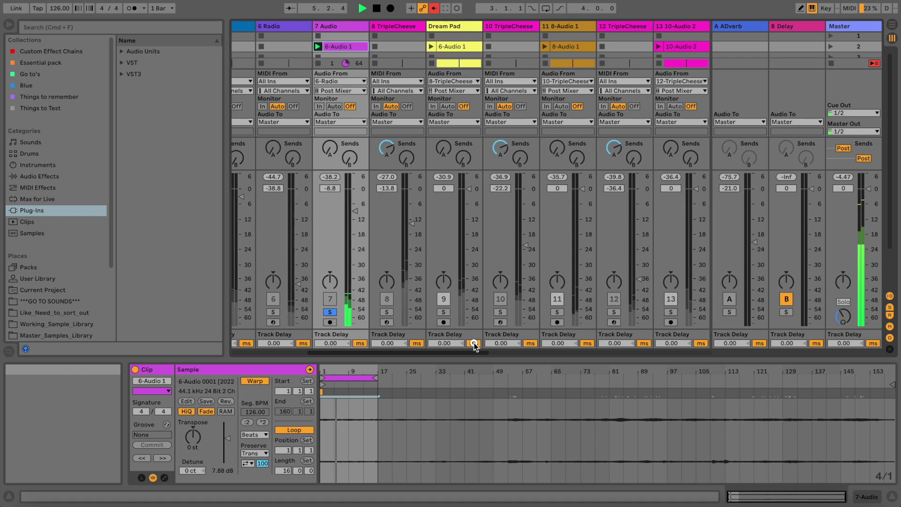
click(443, 312)
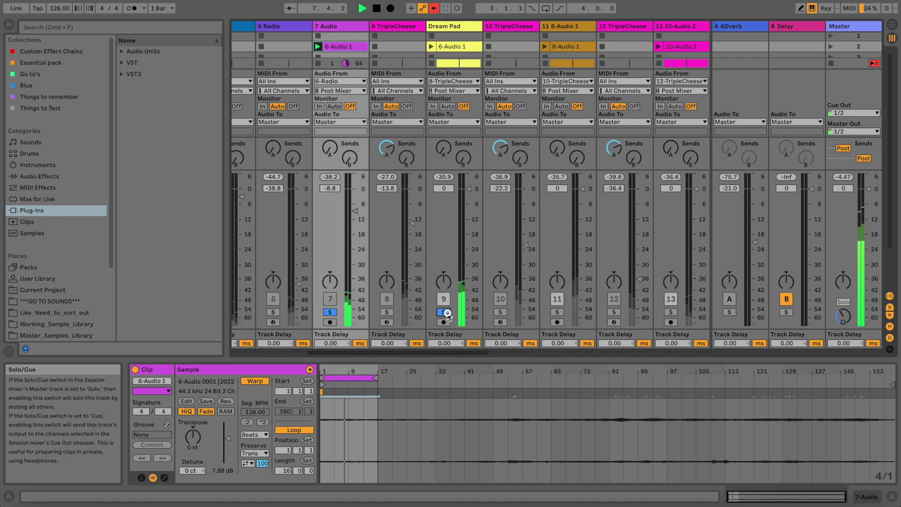
click(446, 313)
click(387, 312)
click(387, 312)
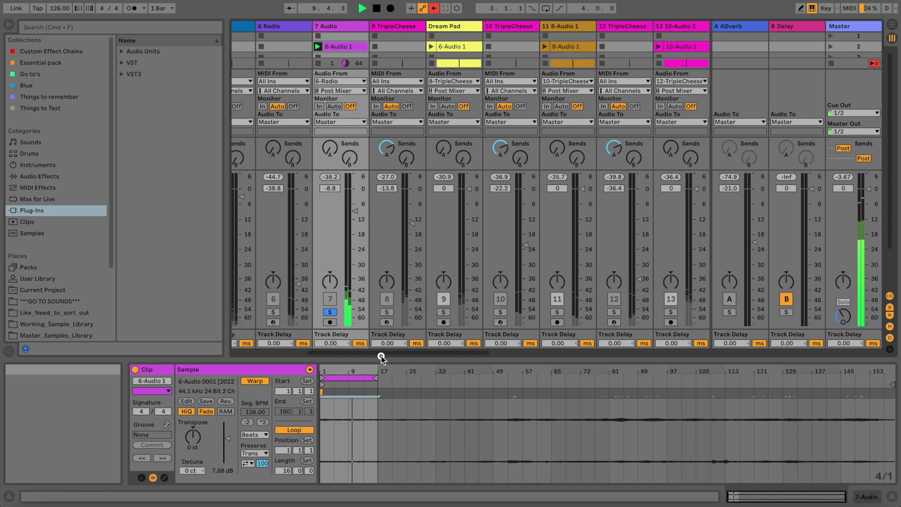
Look through the 17 Palmas track's effect chain and fade its track volume down to -inf
drag(397, 352, 497, 349)
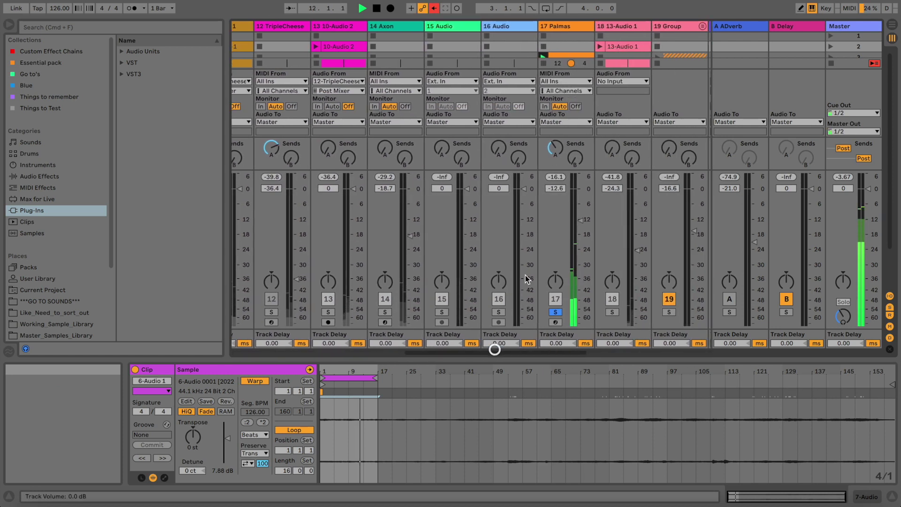
drag(558, 143, 558, 142)
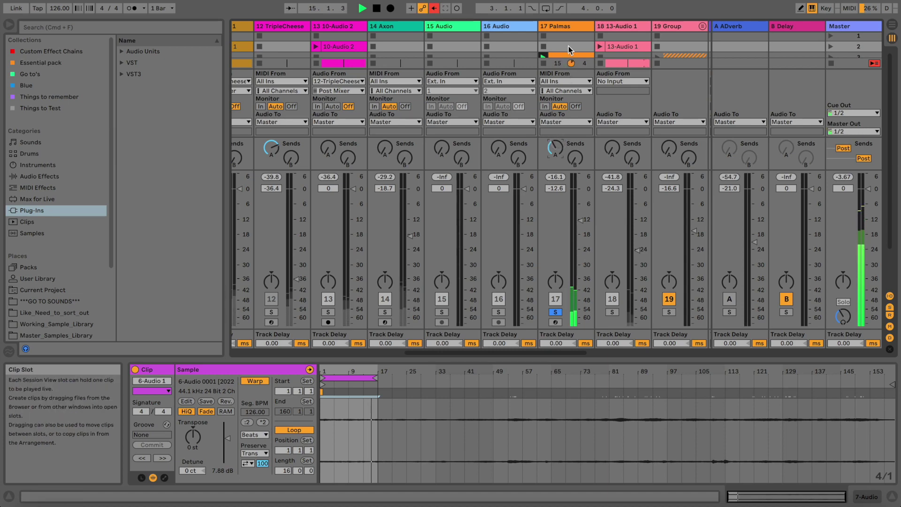
click(567, 27)
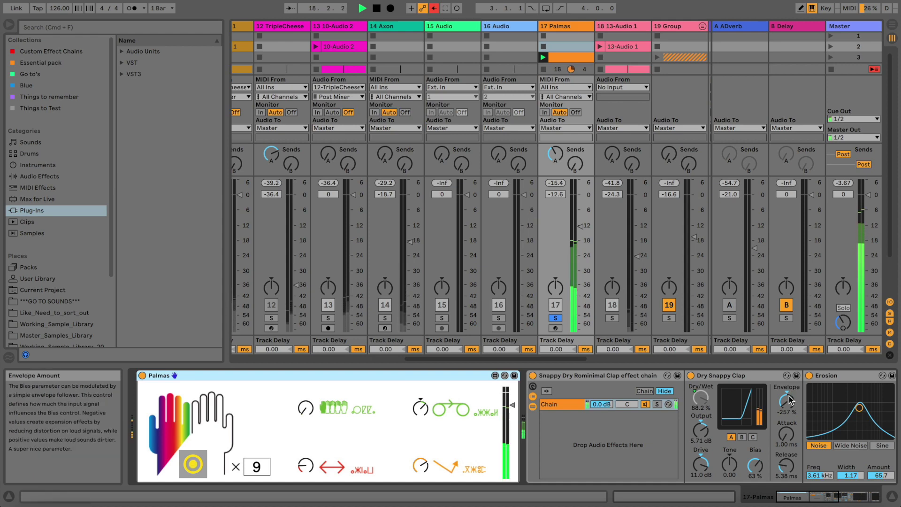
click(822, 501)
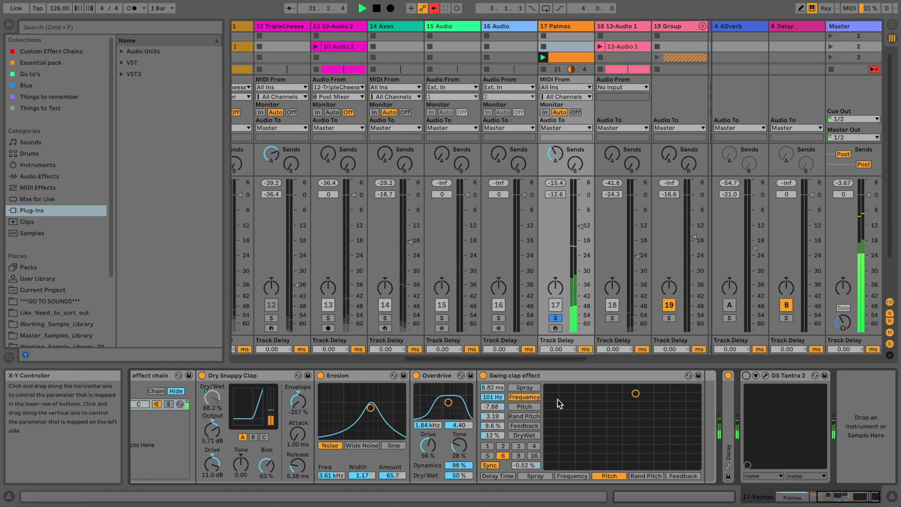
drag(577, 229, 577, 330)
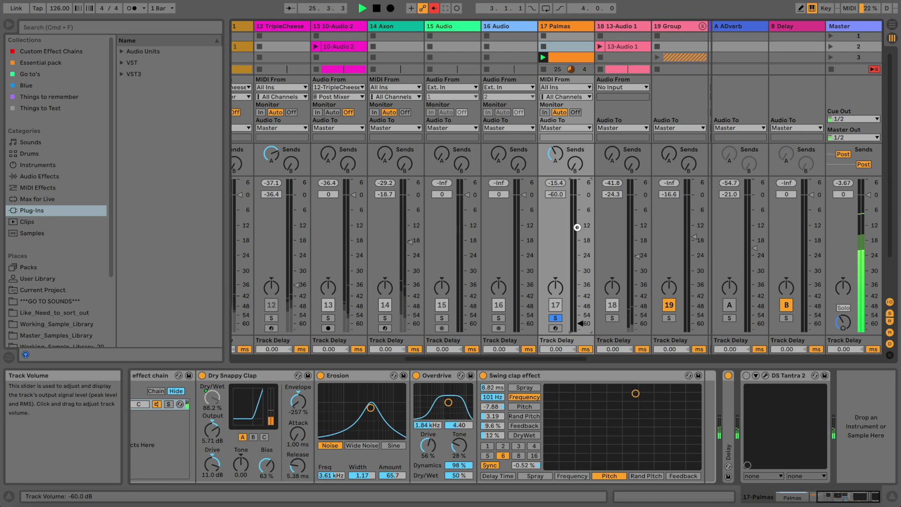
drag(577, 227, 577, 237)
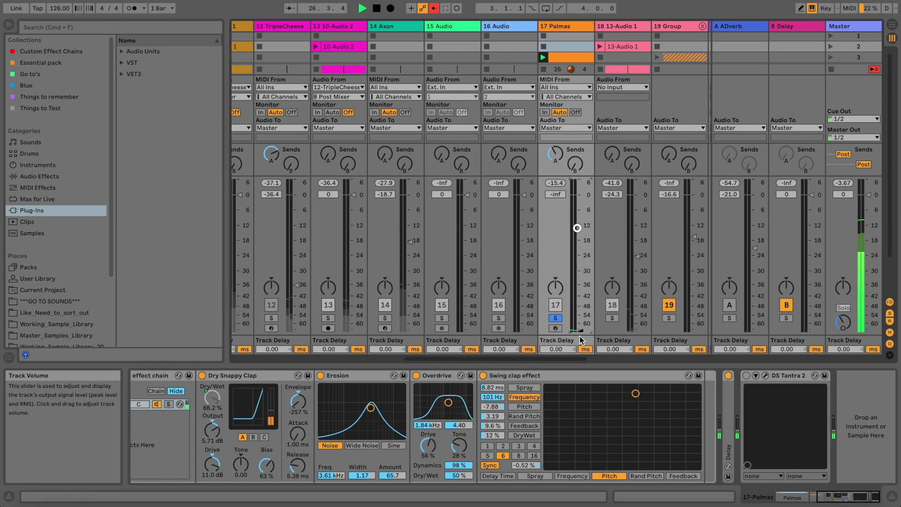
Raise the 7 Audio track's volume to -8.0 dB and compare the mix with its solo off and on
drag(562, 358, 388, 360)
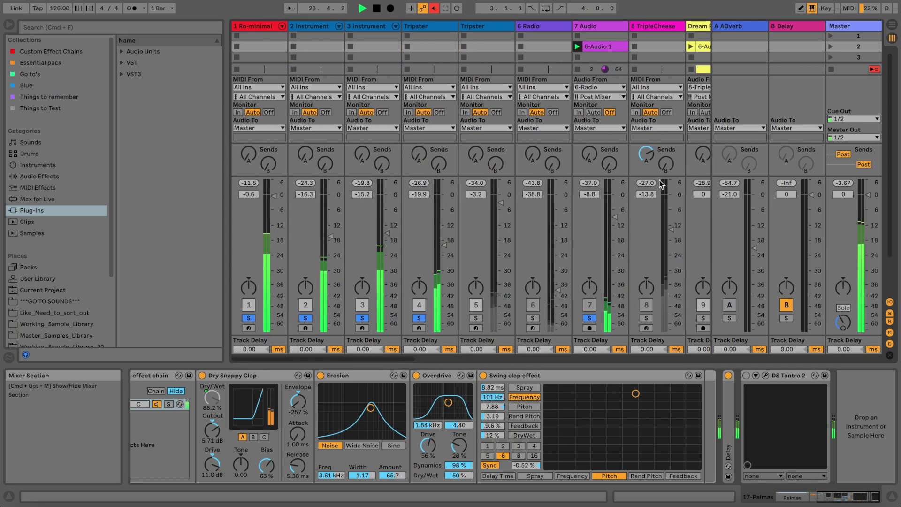
drag(613, 216, 611, 214)
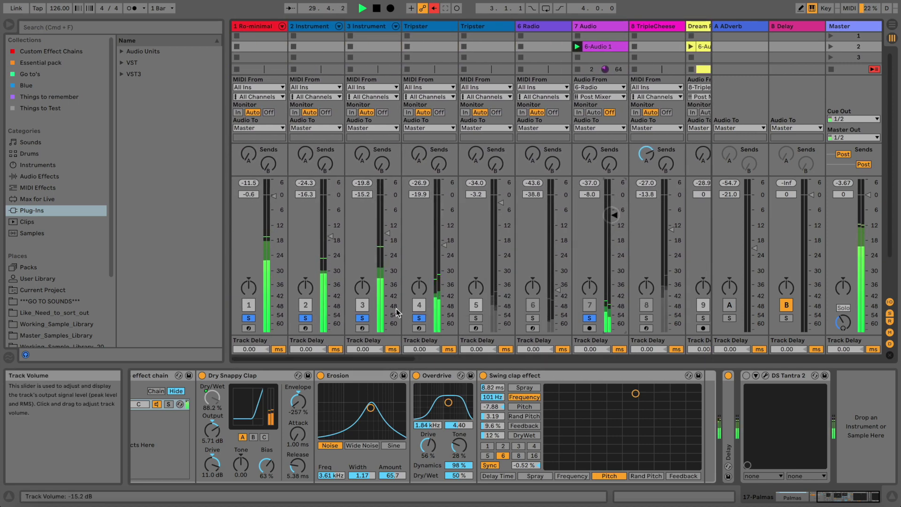
click(435, 23)
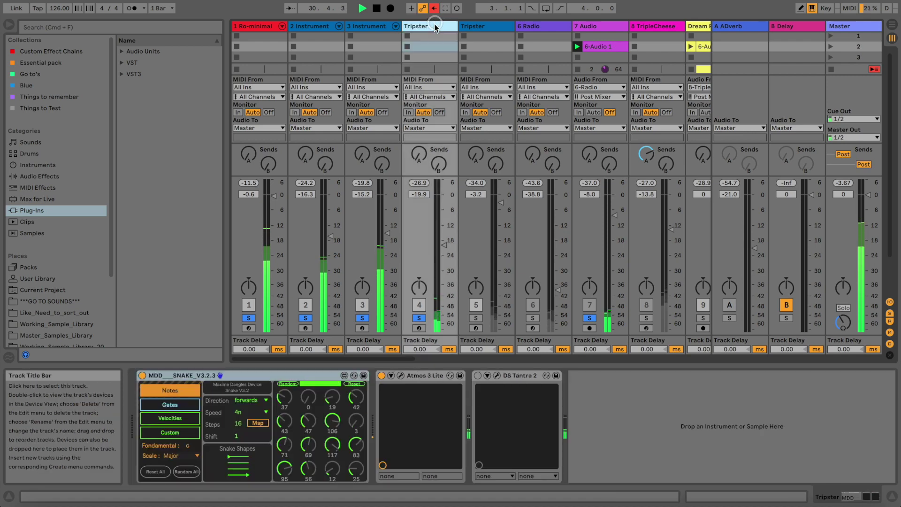
click(588, 318)
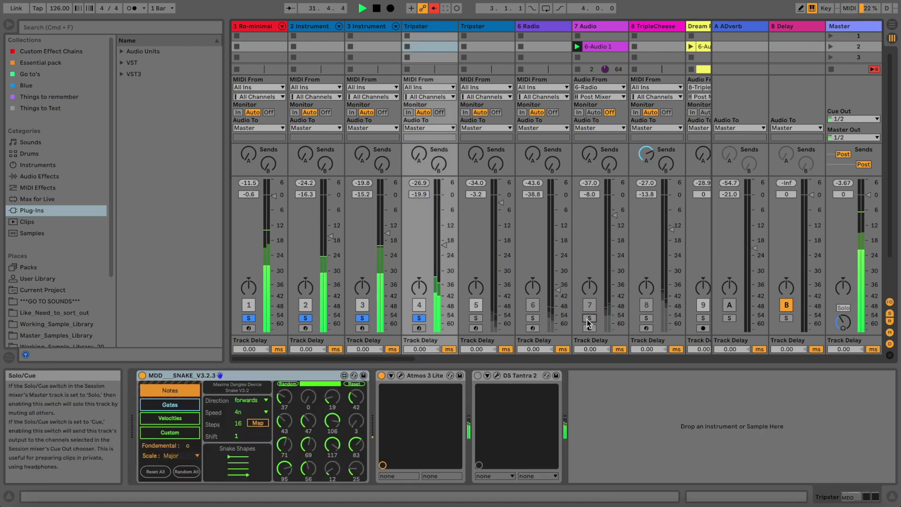
click(588, 319)
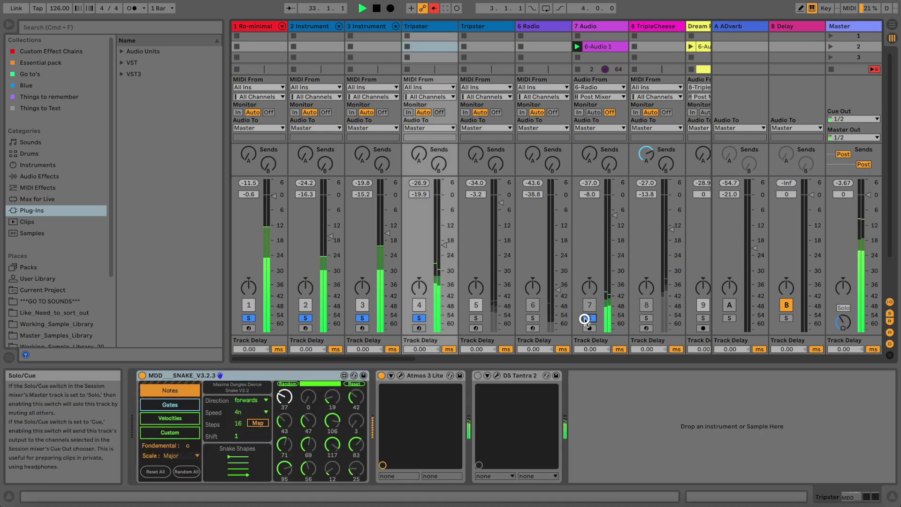
Load the Fall Skies preset in the fourth track's Atmos 3 Lite instrument and fine-tune its filter cutoff
click(404, 377)
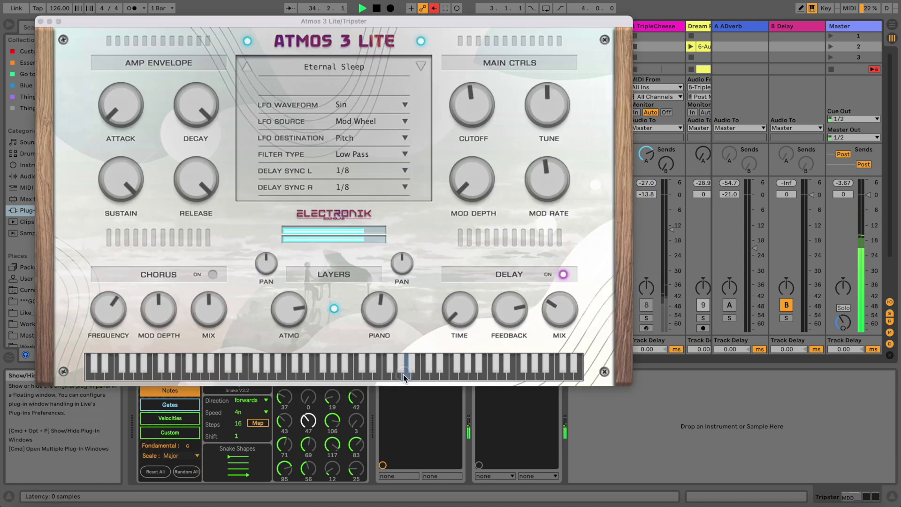
click(347, 67)
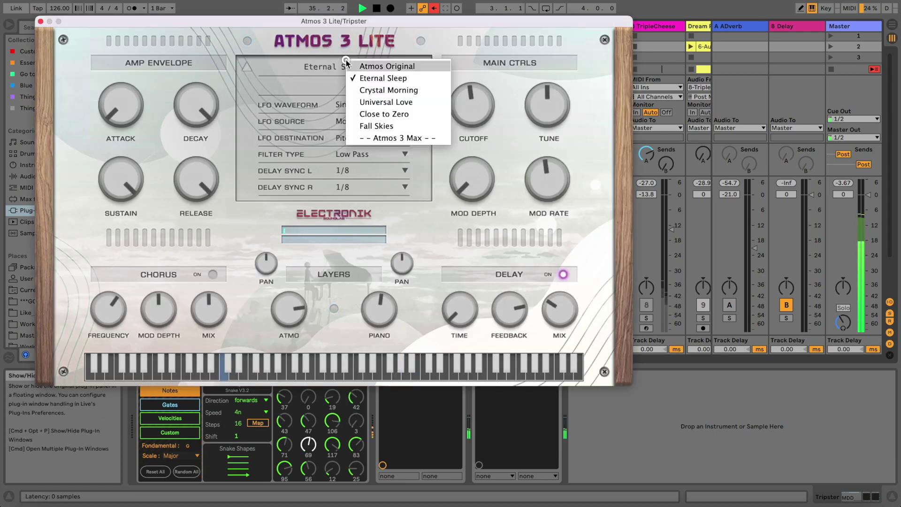
click(377, 126)
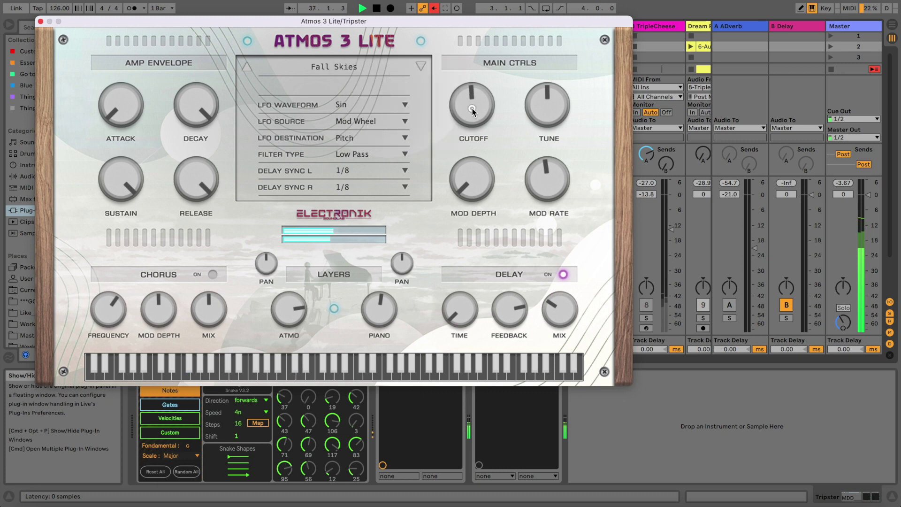
drag(471, 100, 471, 110)
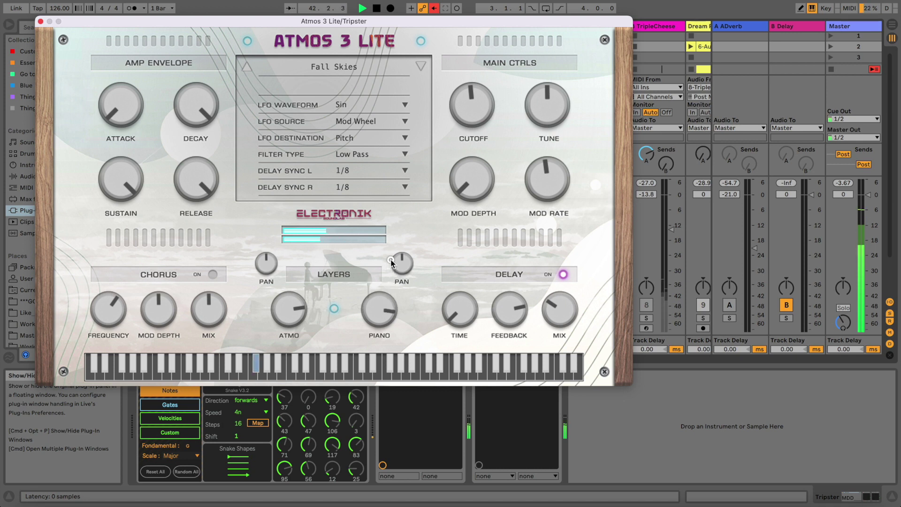
Turn down the Atmo and Piano layers, reduce the delay feedback and bring the delay mix down to its minimum
drag(281, 320, 283, 378)
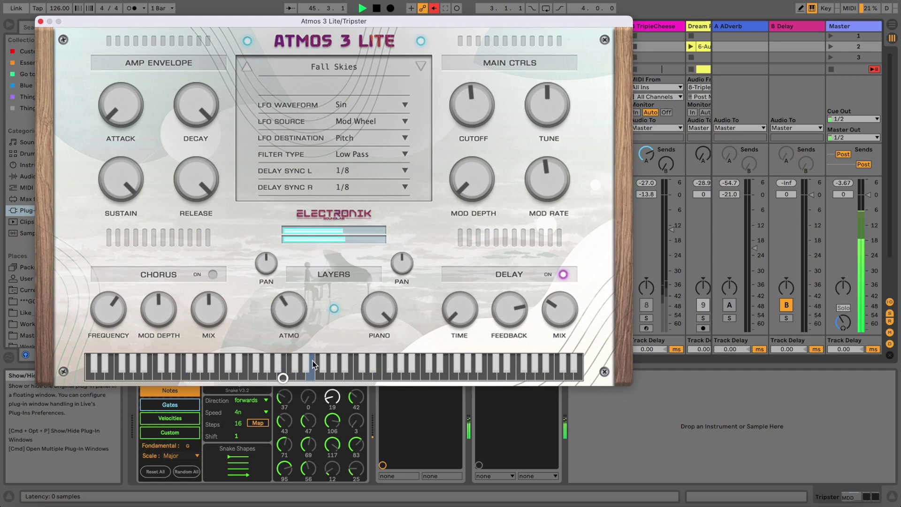
drag(364, 315, 366, 363)
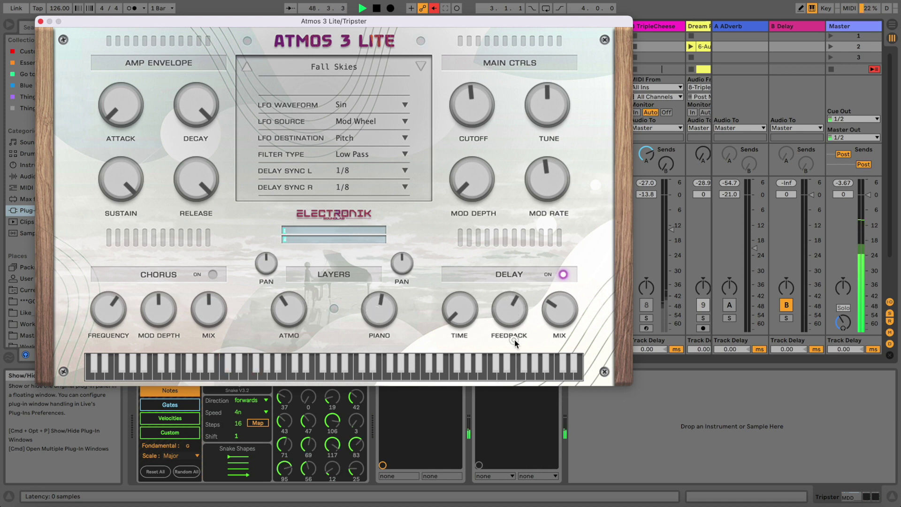
drag(561, 336, 559, 359)
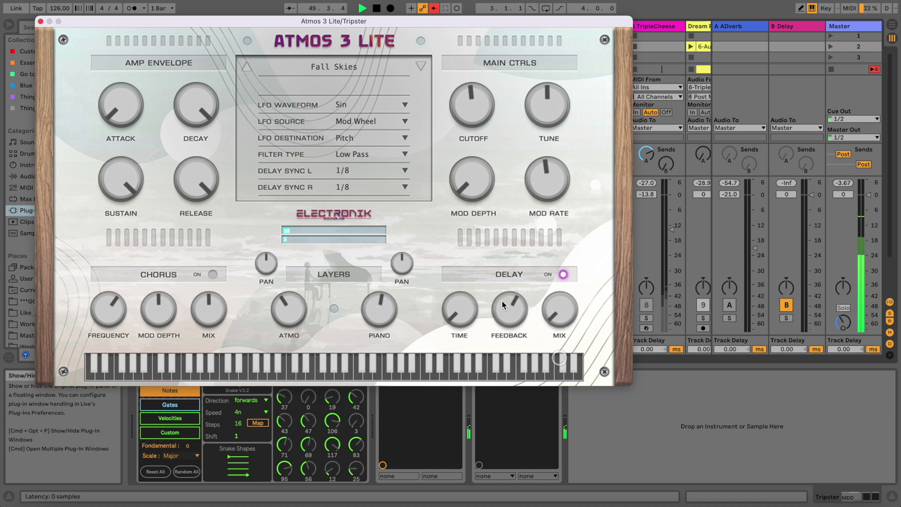
drag(502, 303, 502, 313)
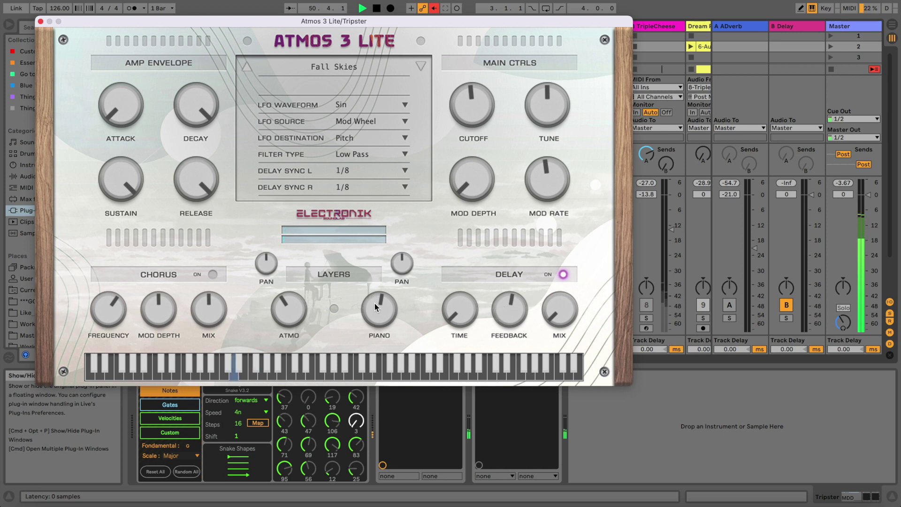
Raise the Piano and Atmo layer levels of the Fall Skies sound and close the Atmos 3 Lite window
drag(376, 302, 375, 295)
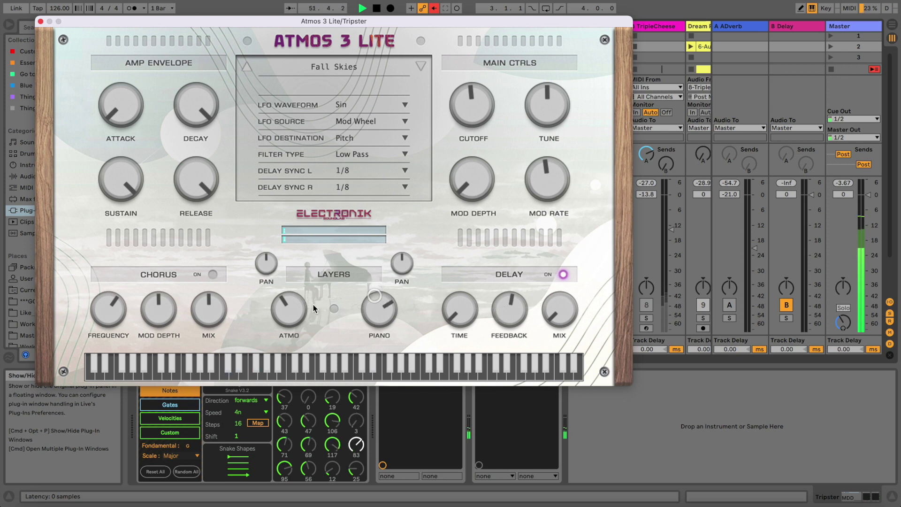
drag(303, 307, 302, 303)
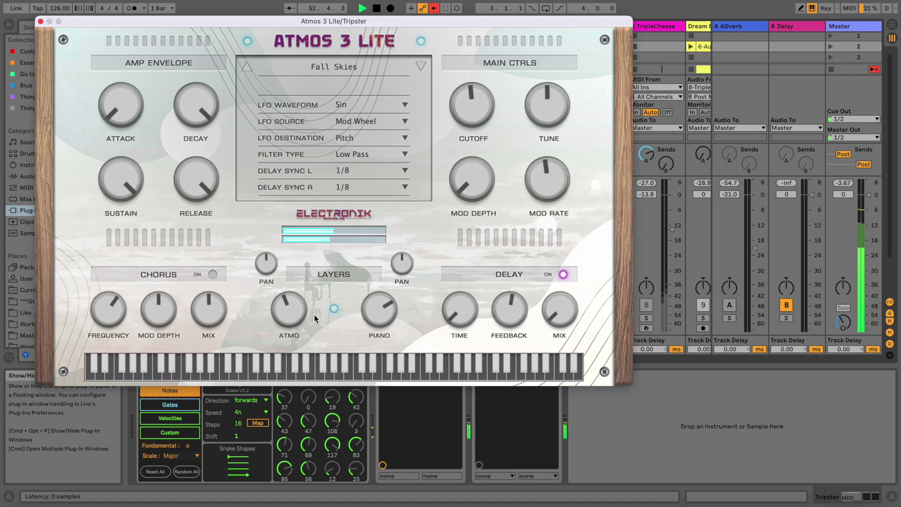
drag(298, 310, 299, 272)
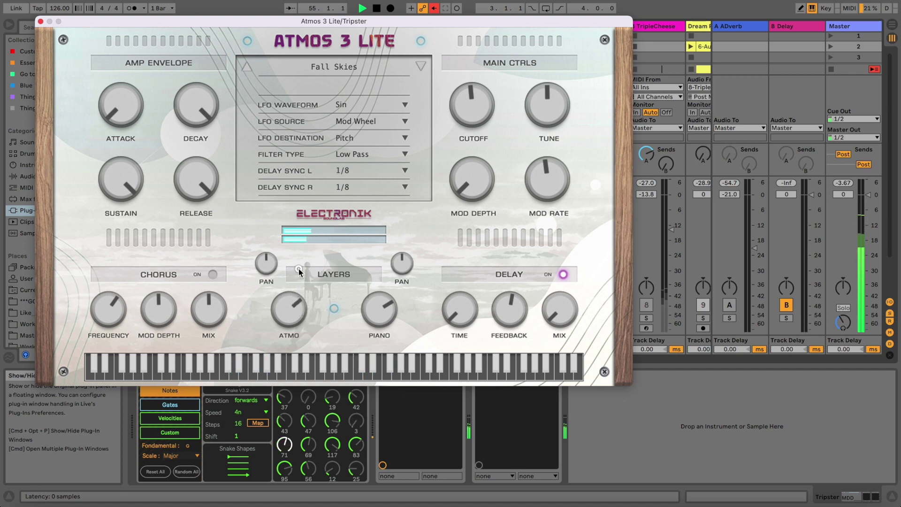
drag(299, 269, 299, 253)
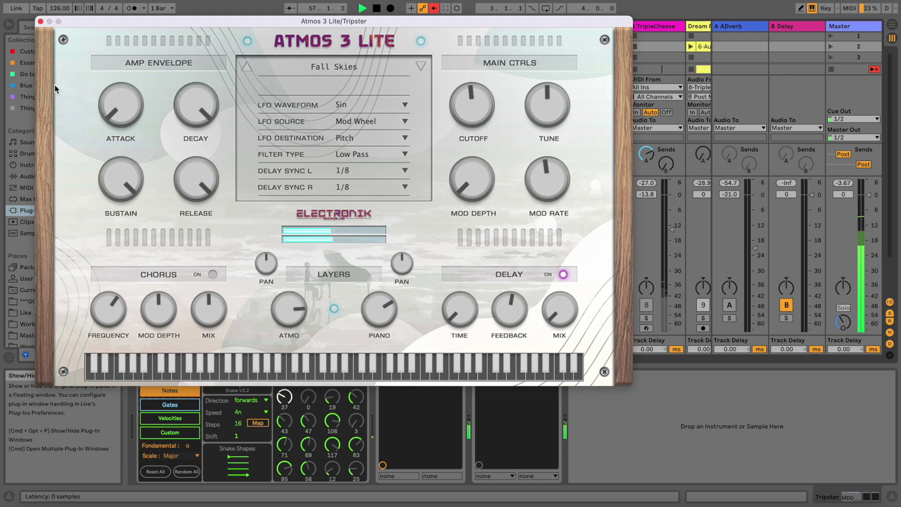
click(41, 21)
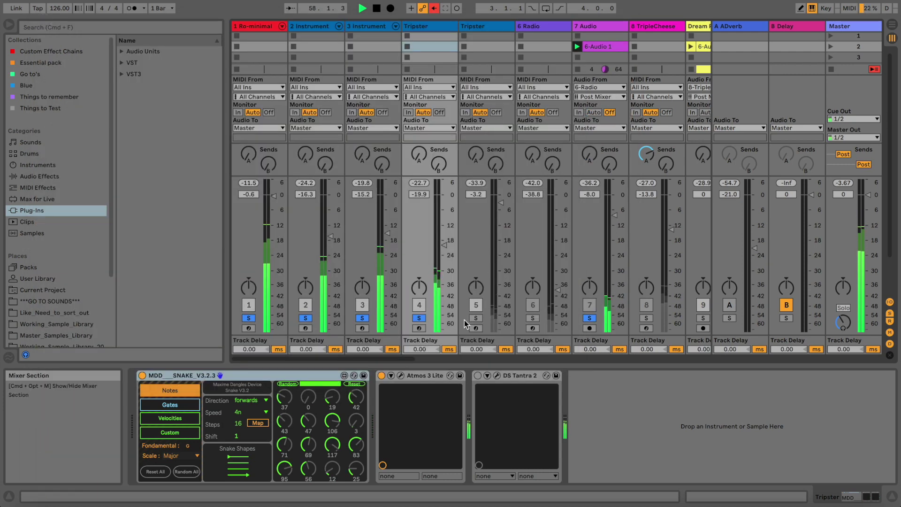
Bring the 17 Palmas track back into the mix by raising its volume to -9.5 dB
scroll(441, 361, right, 2)
drag(441, 361, 636, 364)
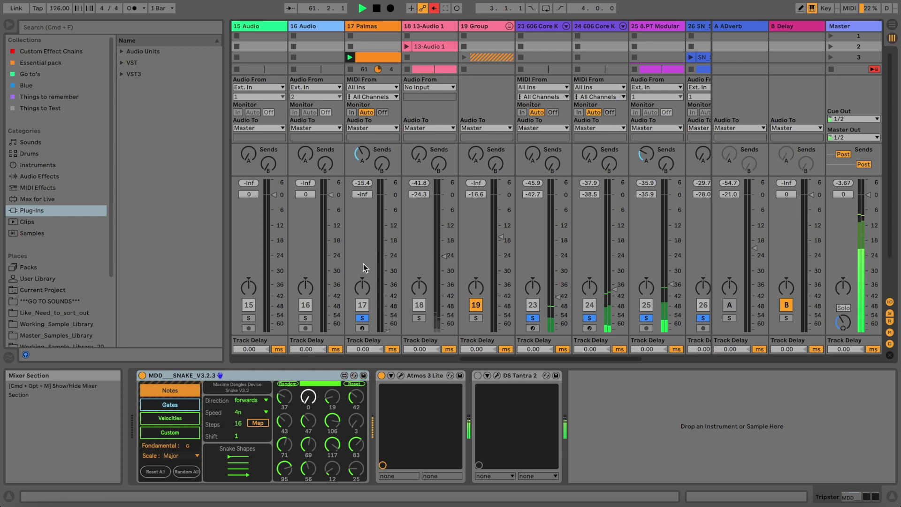
drag(385, 333, 384, 224)
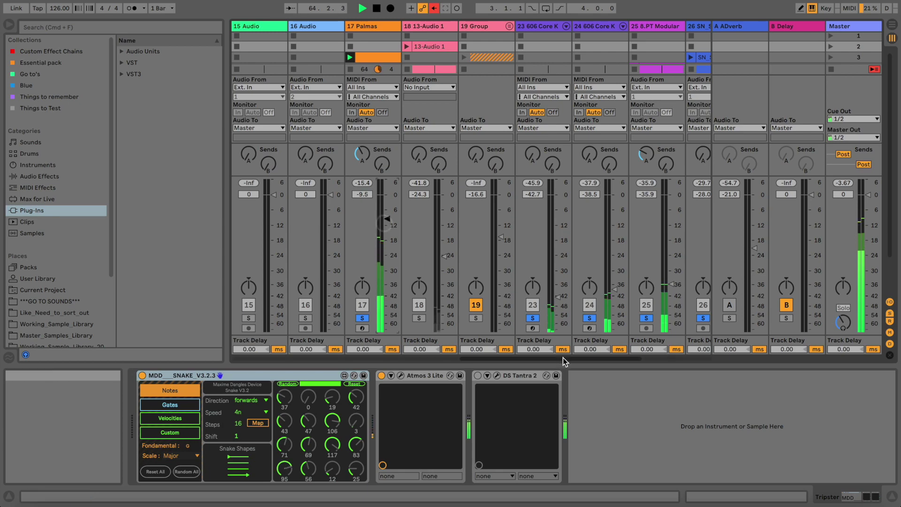
Turn off the 7 Audio track's solo and lower the fourth track, Tripster, to -21.0 dB
drag(572, 358, 337, 352)
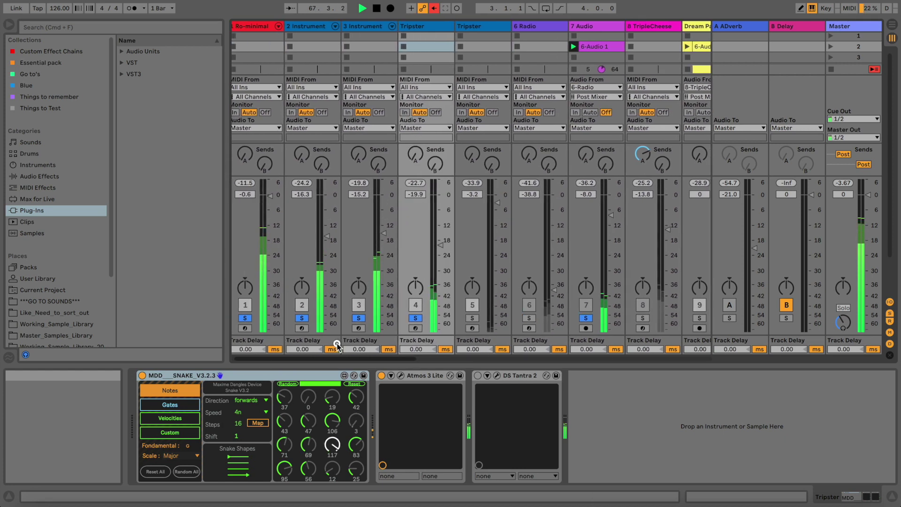
click(587, 318)
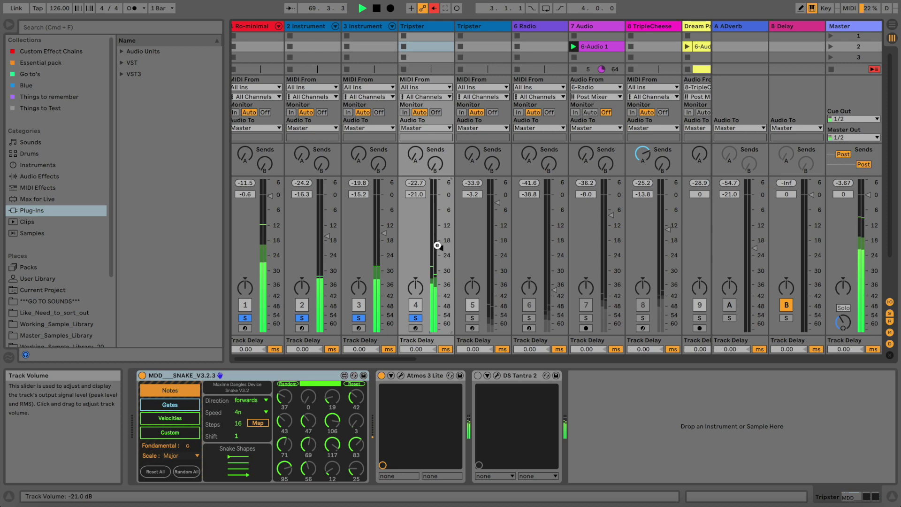
drag(438, 244, 437, 249)
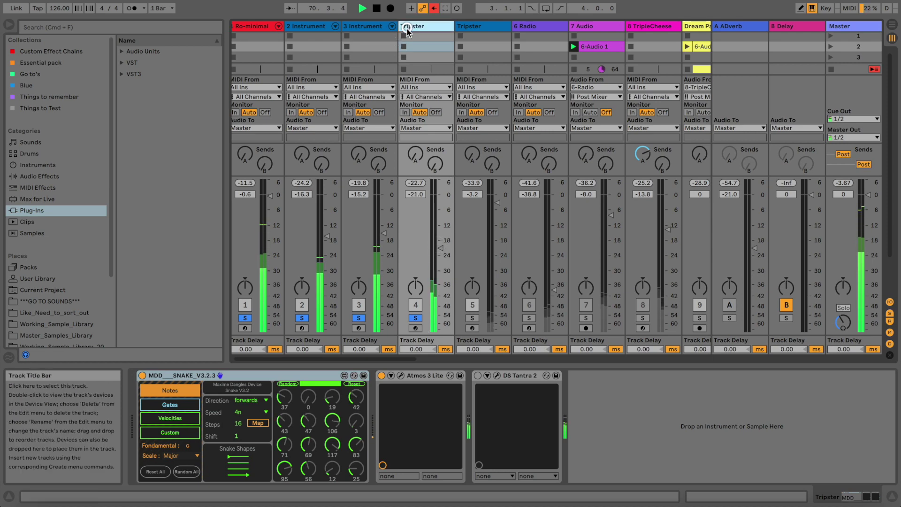
Lower the Piano layer and slightly reduce the Atmo layer in the Tripster track's Atmos 3 Lite, closing its window when done
click(400, 375)
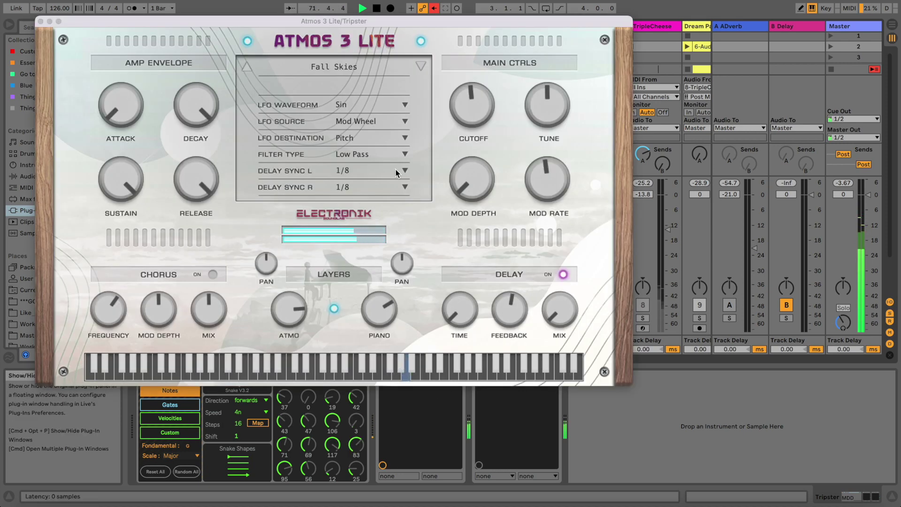
click(379, 313)
drag(379, 308, 379, 312)
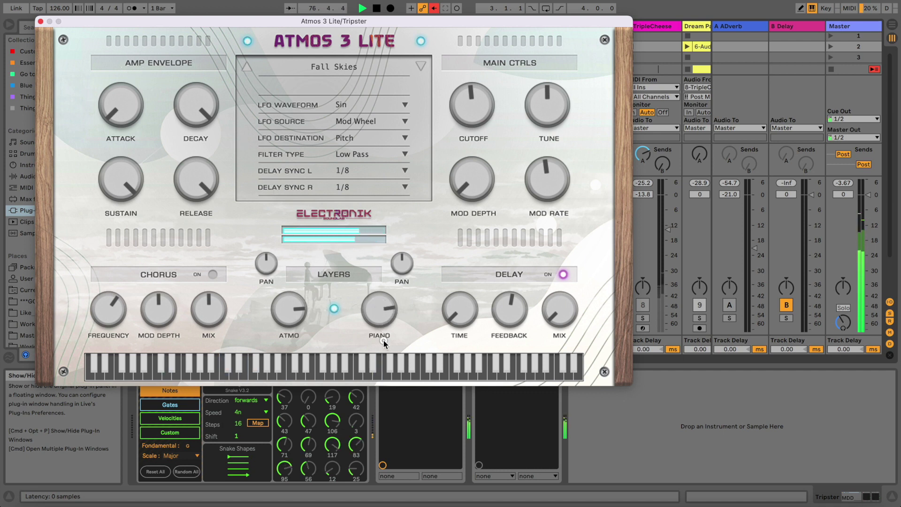
drag(383, 359, 384, 334)
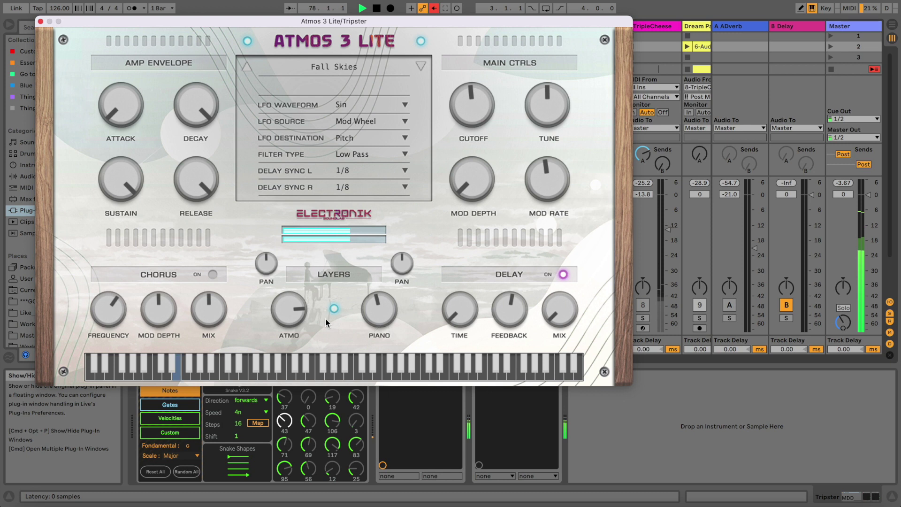
drag(301, 315, 301, 324)
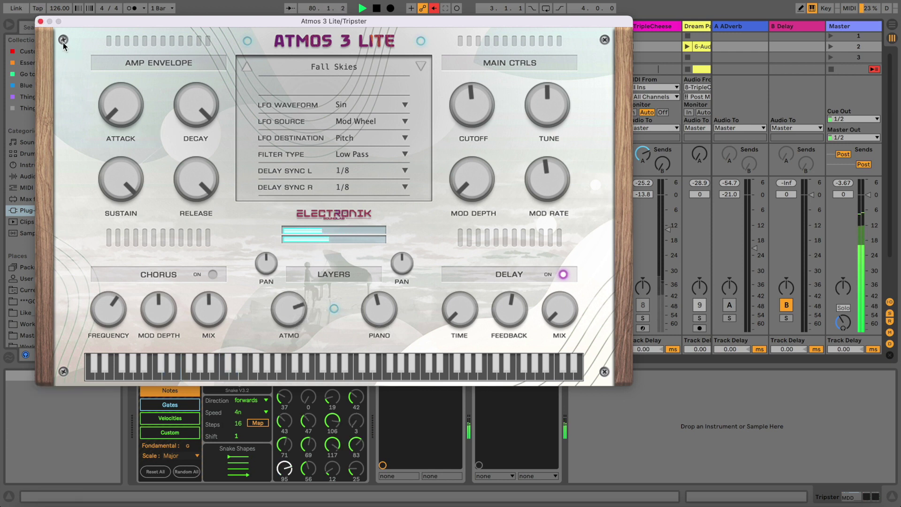
click(41, 22)
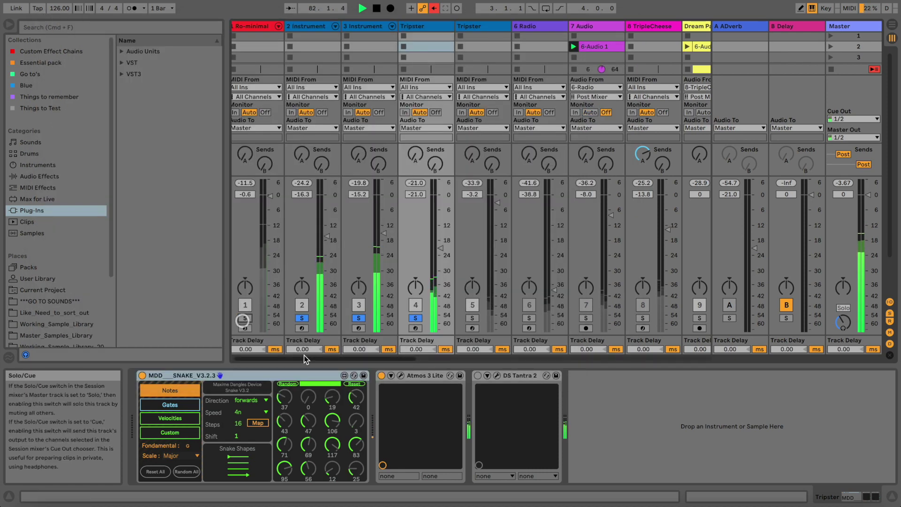
Solo the 7 Audio track again and rebalance its volume to -10.5 dB
scroll(311, 361, right, 1)
drag(311, 361, 334, 361)
click(486, 318)
scroll(430, 363, right, 1)
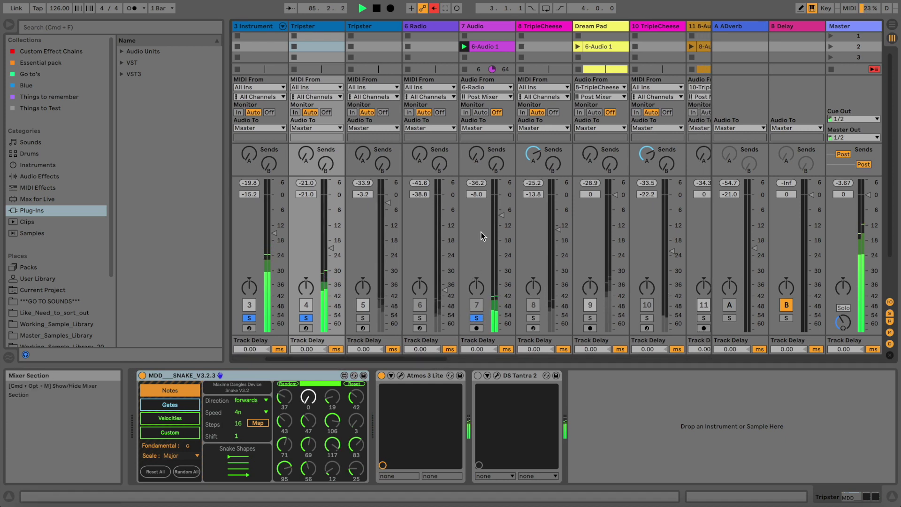
drag(501, 217, 504, 228)
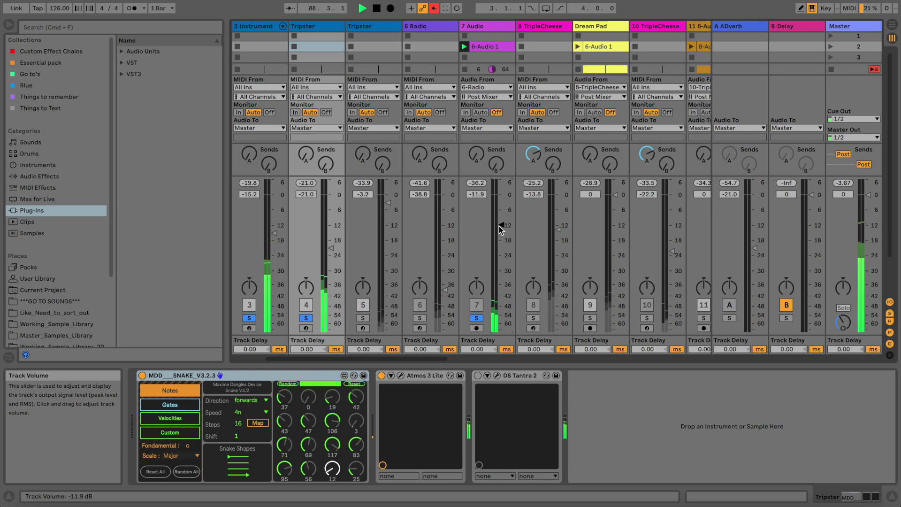
drag(499, 226, 498, 226)
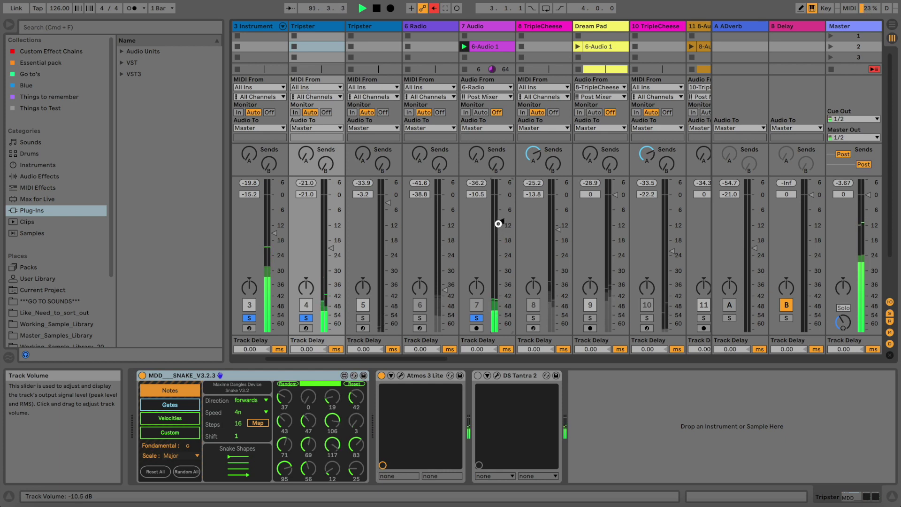
Select the fourth track, Tripster, and bring the drums back by soloing the 1 Ro-minimal track
click(334, 26)
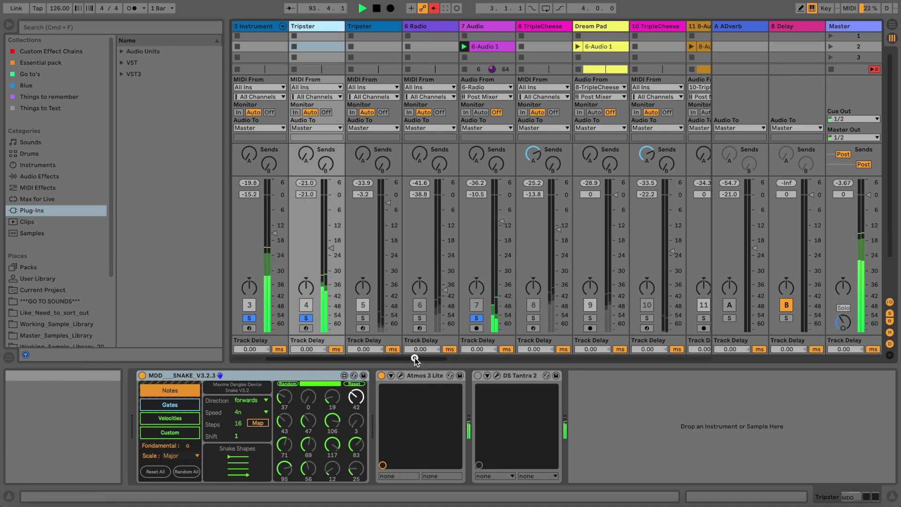
drag(414, 360, 294, 351)
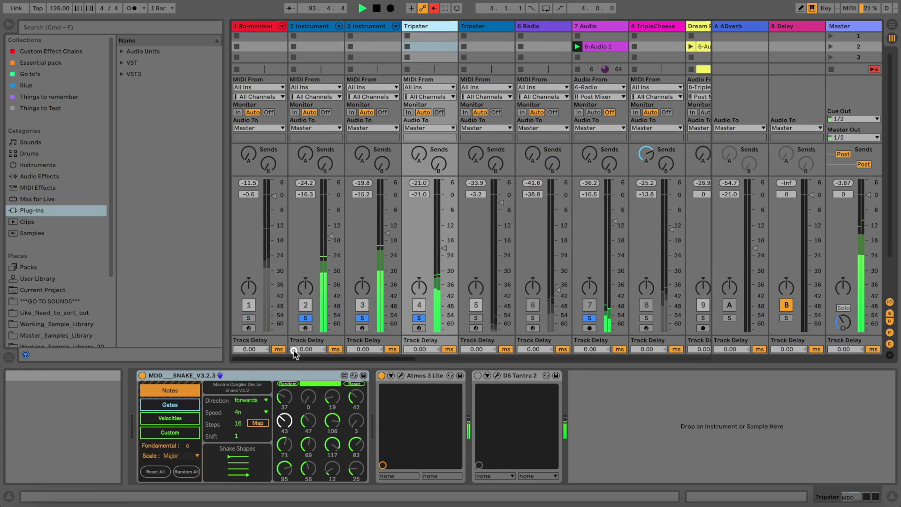
click(250, 319)
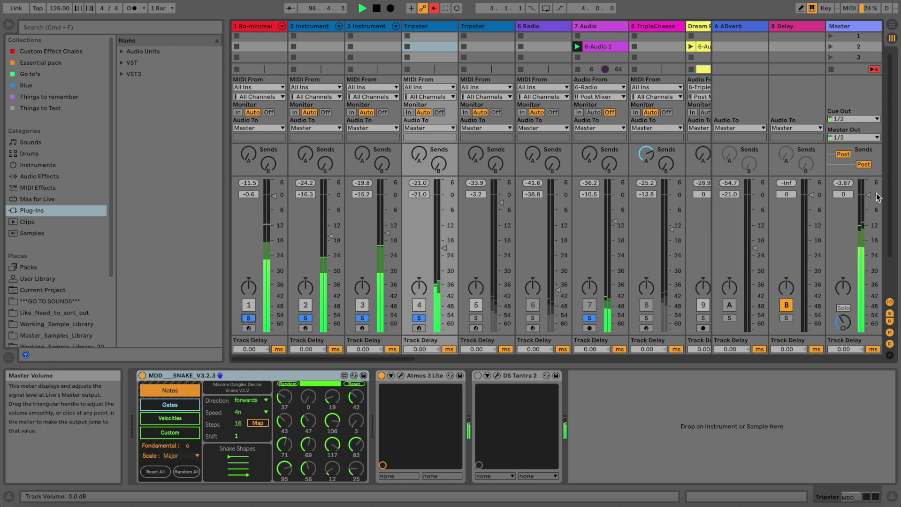